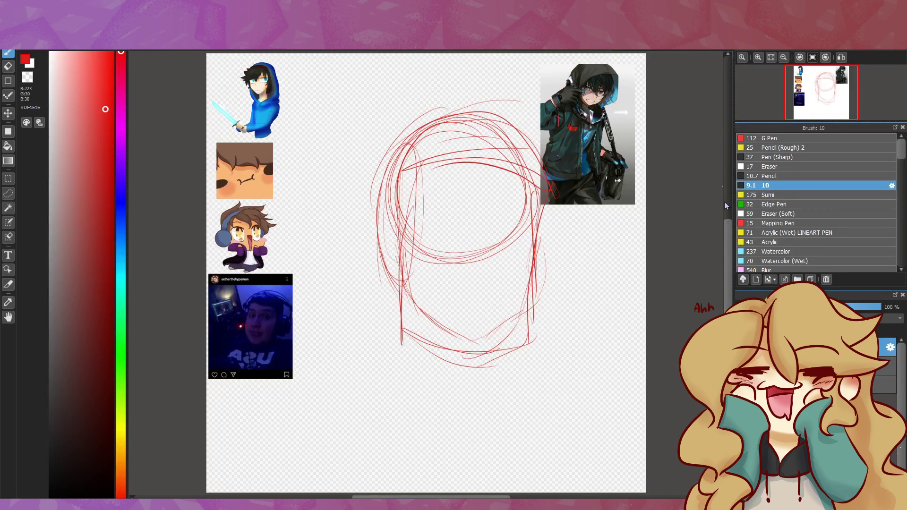
Step: Sketch the eye circles and reinforce the cheek, jaw and chin outline in red over the head guide
scroll(457, 255, up, 1)
drag(458, 255, 439, 267)
drag(520, 243, 510, 286)
drag(402, 261, 406, 338)
drag(395, 295, 424, 357)
mouse_move(404, 322)
mouse_down()
mouse_move(469, 381)
mouse_move(543, 300)
mouse_up()
mouse_move(562, 232)
mouse_down()
mouse_move(539, 304)
mouse_move(547, 259)
mouse_move(544, 286)
mouse_up()
Step: Sketch heavy upper eyelids, lower lid lines and thin eyebrows in red, cleaning up the eye on the right of the face
mouse_move(413, 245)
mouse_down()
mouse_move(470, 264)
mouse_move(414, 260)
mouse_up()
drag(504, 266, 557, 263)
drag(449, 271, 444, 278)
drag(530, 265, 523, 292)
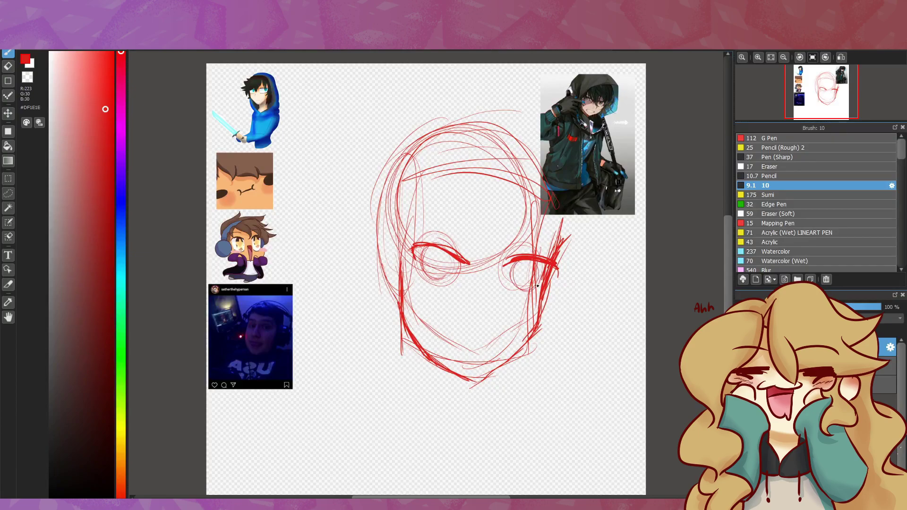
key(e)
mouse_move(542, 256)
mouse_down()
mouse_move(506, 259)
mouse_move(553, 260)
mouse_up()
key(b)
drag(421, 280, 454, 289)
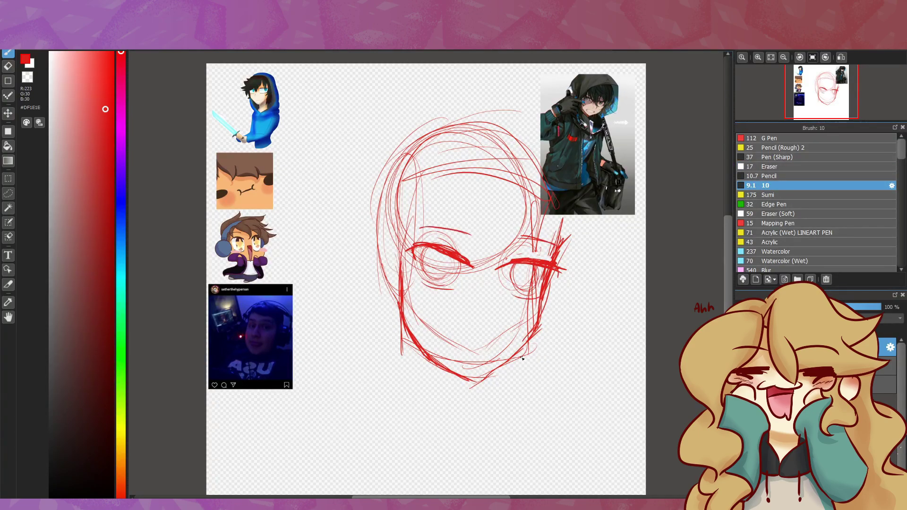
Step: Sketch a short nose mark and a wide smiling mouth in red above the chin
scroll(488, 309, up, 2)
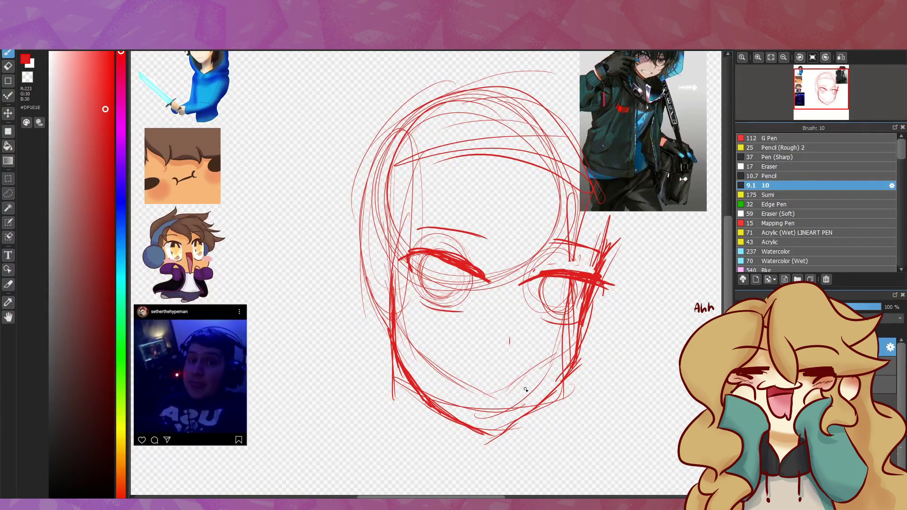
drag(529, 379, 445, 385)
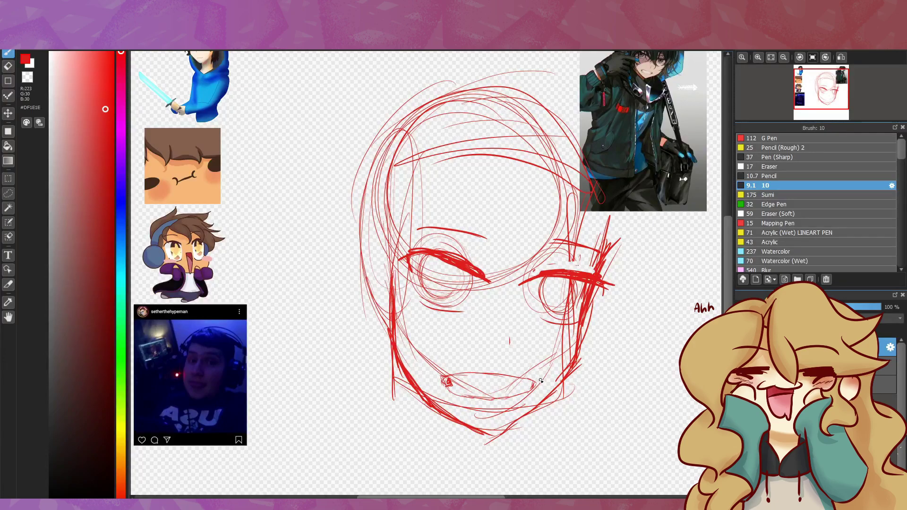
Step: Sketch curved, pointed fringe strands in red falling across the forehead toward the eyes
scroll(495, 173, down, 2)
drag(452, 137, 487, 242)
drag(495, 170, 487, 241)
drag(449, 139, 478, 203)
drag(446, 140, 419, 208)
drag(441, 167, 434, 217)
drag(423, 194, 398, 244)
drag(418, 176, 401, 230)
drag(412, 232, 392, 249)
Step: Sketch the ear in red on the left of the head, erase the rough lines and redraw its outline with brush 10
mouse_move(378, 214)
mouse_down()
mouse_move(367, 288)
mouse_move(375, 309)
mouse_move(367, 286)
mouse_move(386, 235)
mouse_move(371, 293)
mouse_up()
click(766, 168)
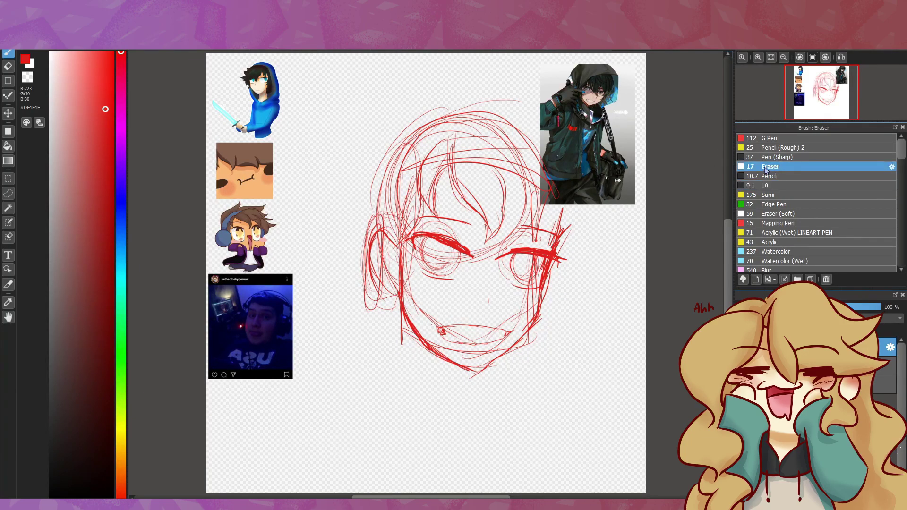
drag(383, 213, 365, 303)
click(766, 185)
mouse_move(385, 231)
mouse_down()
mouse_move(373, 283)
mouse_move(397, 297)
mouse_up()
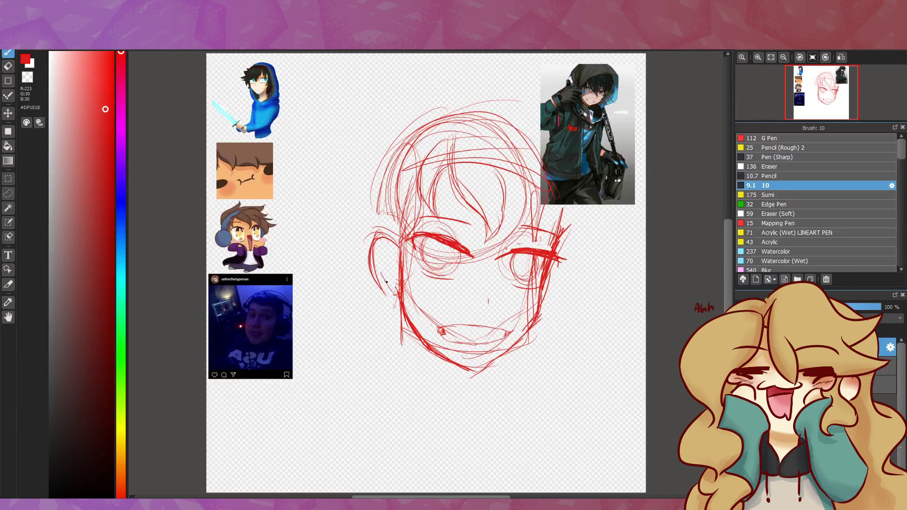
Step: Fade the reference images and set the drawing colour to purple #8B21C5
scroll(695, 227, up, 2)
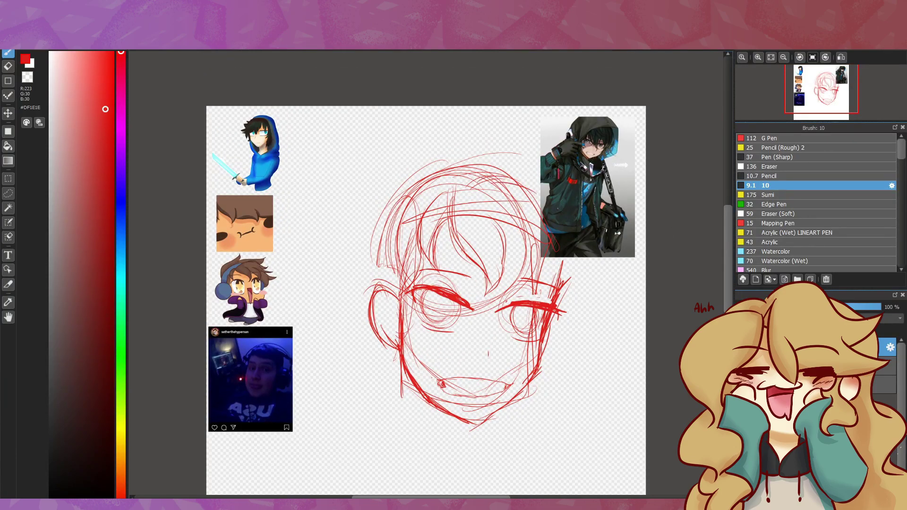
click(888, 366)
click(121, 153)
click(103, 155)
Step: Trace the fringe strands and sideburn in purple, adding a strand on the right of the forehead
drag(451, 202, 486, 294)
drag(508, 240, 488, 295)
drag(494, 213, 489, 292)
drag(452, 213, 434, 272)
drag(433, 200, 420, 272)
drag(424, 266, 395, 299)
drag(398, 292, 401, 307)
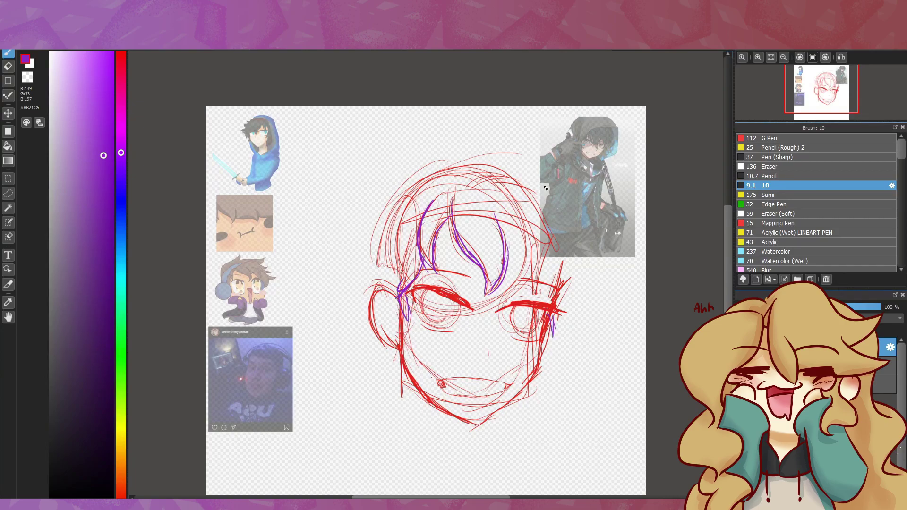
mouse_move(515, 212)
mouse_down()
mouse_move(539, 291)
mouse_move(553, 272)
mouse_up()
Step: Sketch the outer hair silhouette in purple with swept spikes on the right, a crown tuft and a rounded back
mouse_move(453, 178)
mouse_down()
mouse_move(534, 163)
mouse_move(584, 206)
mouse_up()
drag(567, 198, 617, 233)
mouse_move(565, 235)
mouse_down()
mouse_move(586, 254)
mouse_move(570, 307)
mouse_up()
drag(551, 265, 567, 302)
drag(470, 154, 584, 163)
mouse_move(517, 150)
mouse_down()
mouse_move(447, 126)
mouse_move(359, 284)
mouse_up()
drag(453, 123, 395, 175)
drag(399, 350, 396, 366)
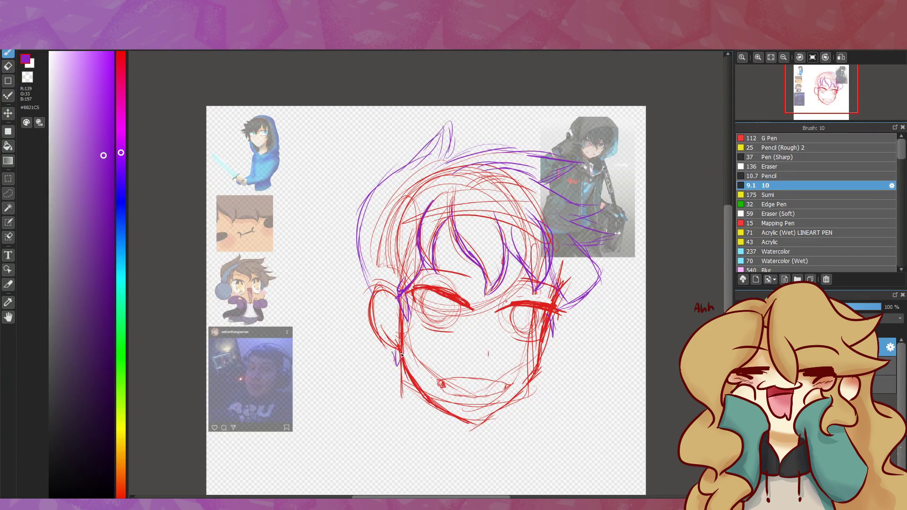
Step: Rework the back hair outline and crown tuft in purple, erasing the stray strokes
drag(363, 267, 387, 340)
drag(444, 148, 355, 295)
drag(475, 129, 429, 163)
drag(435, 151, 346, 326)
click(770, 176)
mouse_move(464, 116)
mouse_down()
mouse_move(409, 158)
mouse_move(435, 126)
mouse_up()
click(770, 166)
drag(361, 220, 477, 106)
key(b)
Step: Sketch both sides of the neck in purple below the ear and chin
scroll(425, 283, down, 2)
drag(394, 300, 403, 371)
drag(395, 338, 400, 363)
drag(470, 376, 467, 401)
drag(399, 326, 378, 368)
drag(397, 338, 372, 376)
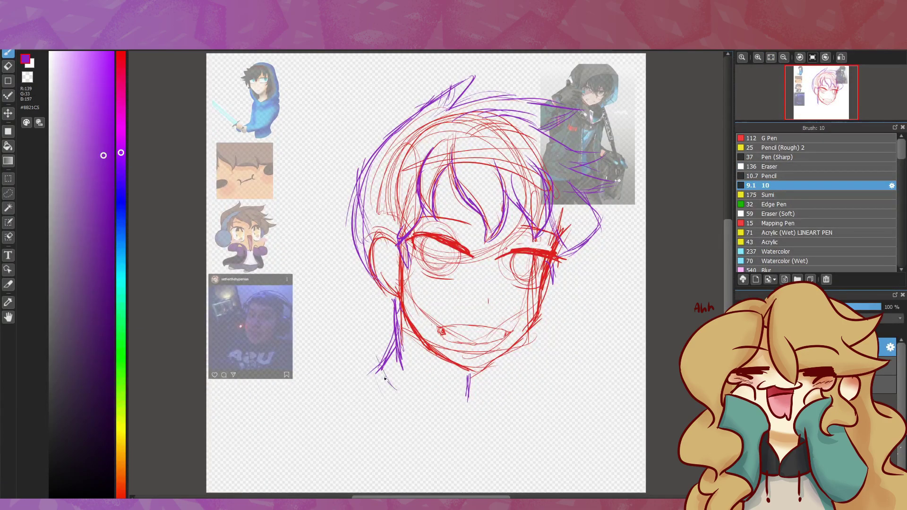
Step: Sketch the hood behind the neck and a pair of headphones resting around it in purple
drag(390, 332, 292, 405)
drag(291, 405, 321, 391)
drag(482, 374, 533, 418)
drag(402, 397, 406, 384)
drag(477, 394, 486, 405)
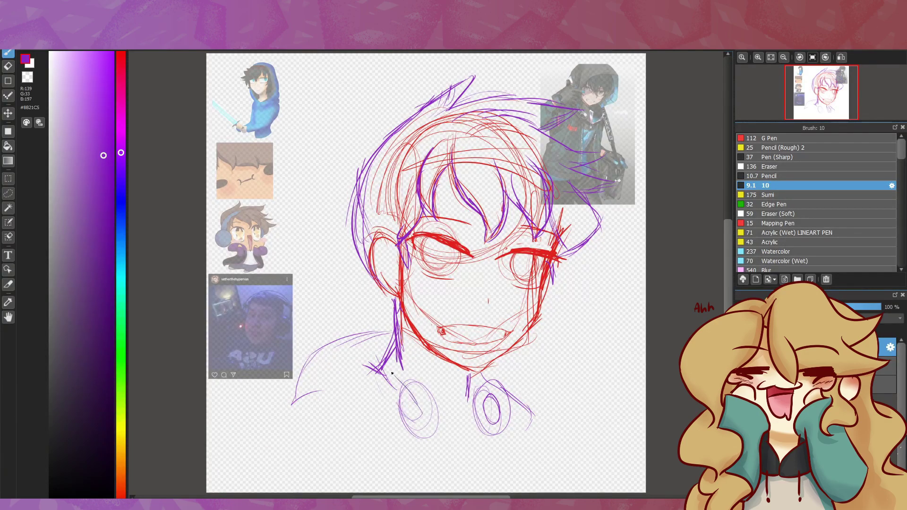
drag(394, 336, 370, 378)
drag(368, 364, 409, 418)
Step: Darken the upper eyelids, trace the left eye's iris and draw both eyebrows in purple
mouse_move(421, 241)
mouse_down()
mouse_move(474, 257)
mouse_move(456, 264)
mouse_move(423, 248)
mouse_up()
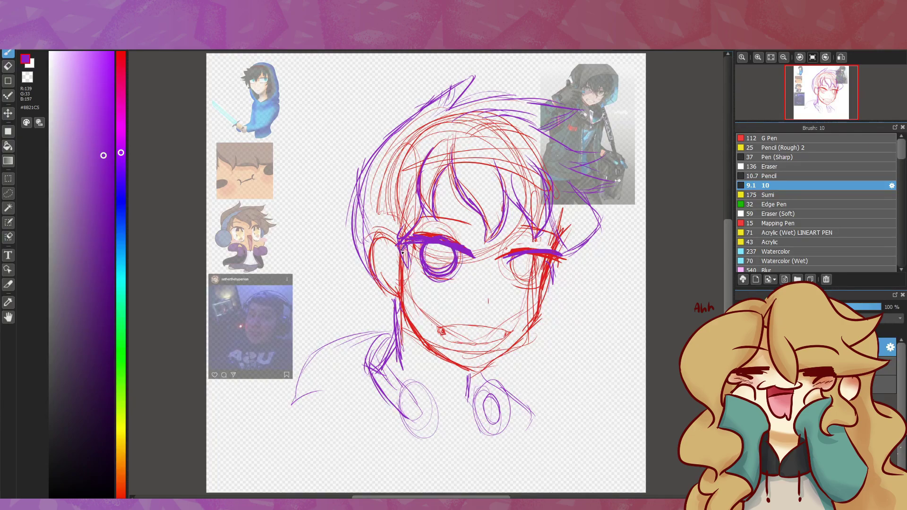
drag(468, 225, 421, 215)
drag(518, 231, 561, 228)
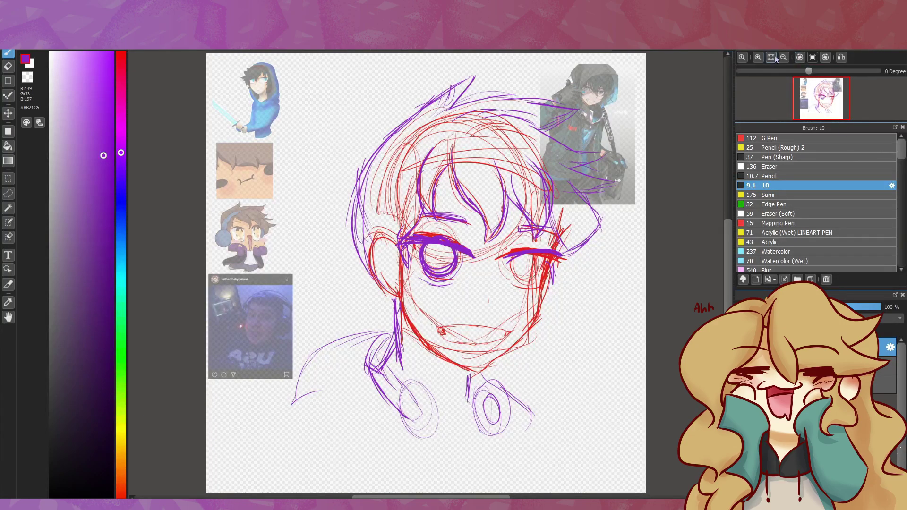
Step: Sketch the shoulder and upper sleeve lines of the jacket in purple
drag(297, 391, 369, 440)
drag(271, 403, 295, 393)
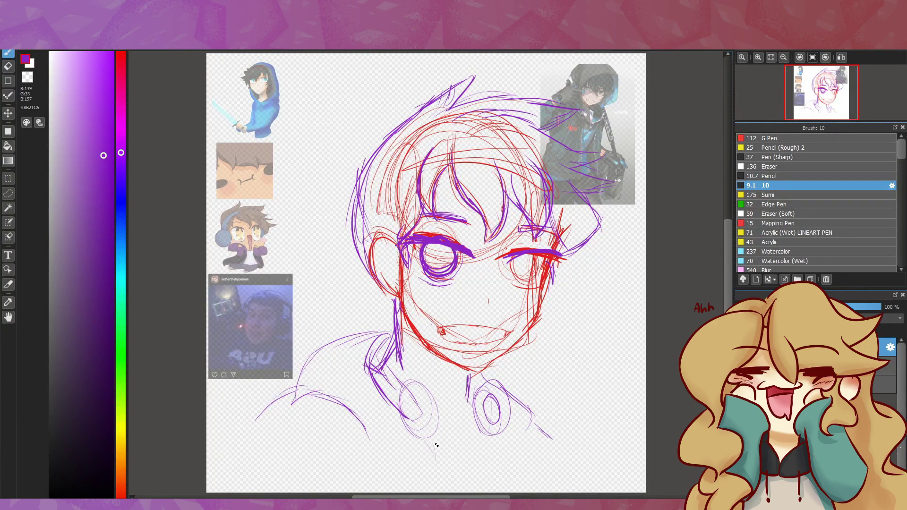
Step: Trace the right eye and the smiling mouth in purple, mirroring the canvas to check the proportions
drag(539, 266, 547, 288)
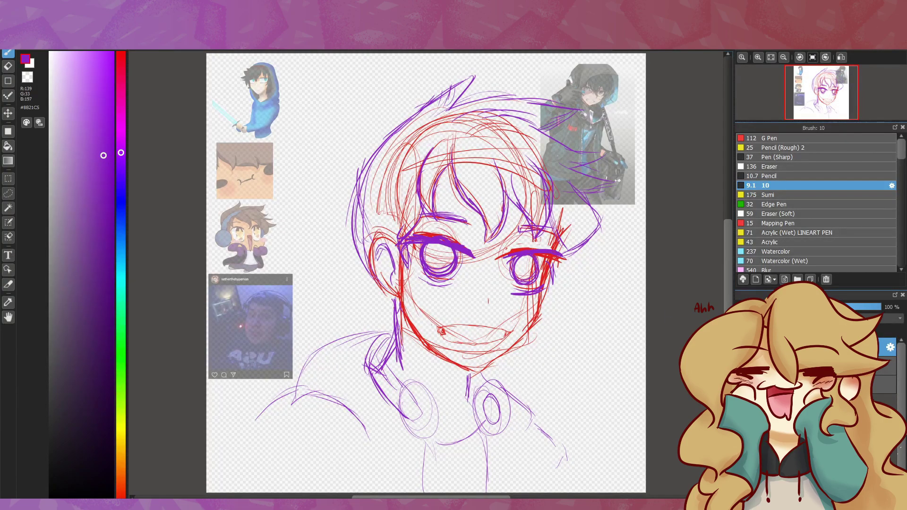
key(h)
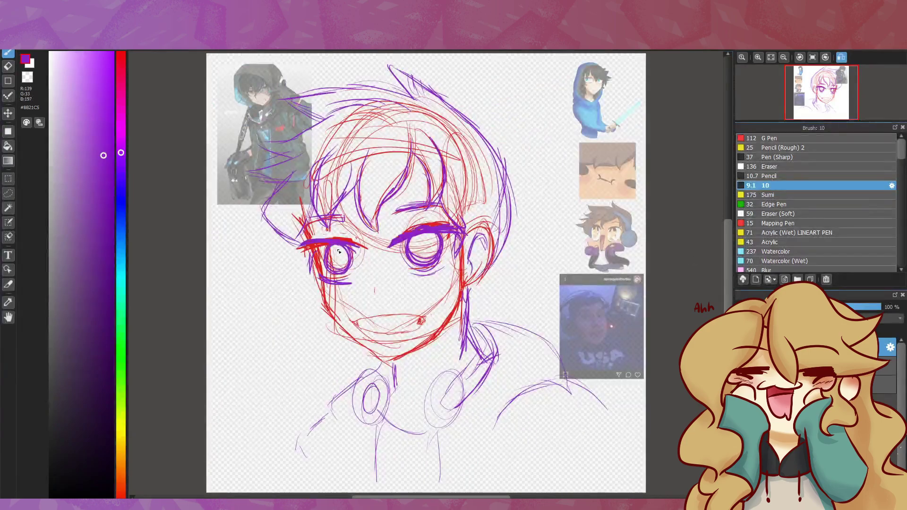
drag(329, 242, 331, 246)
key(h)
key(h)
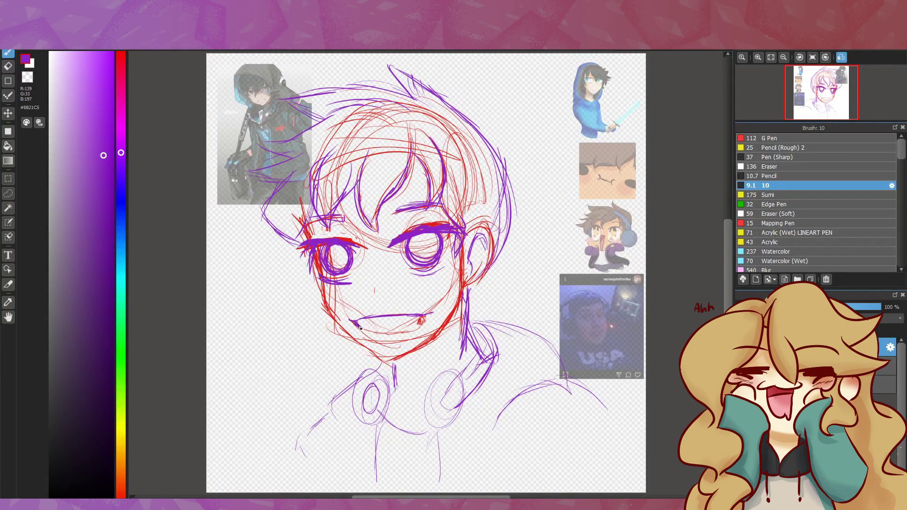
drag(410, 269, 441, 278)
key(h)
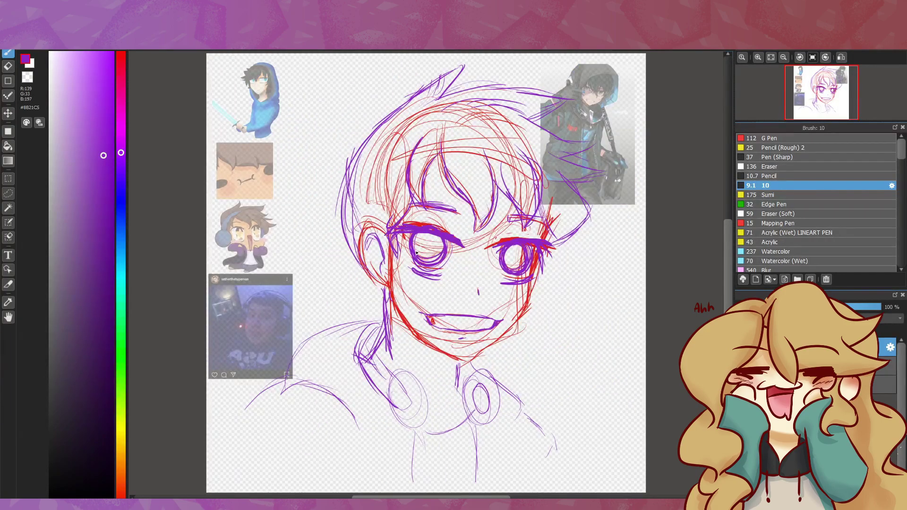
drag(416, 112, 486, 118)
drag(477, 127, 421, 116)
key(ctrl+z)
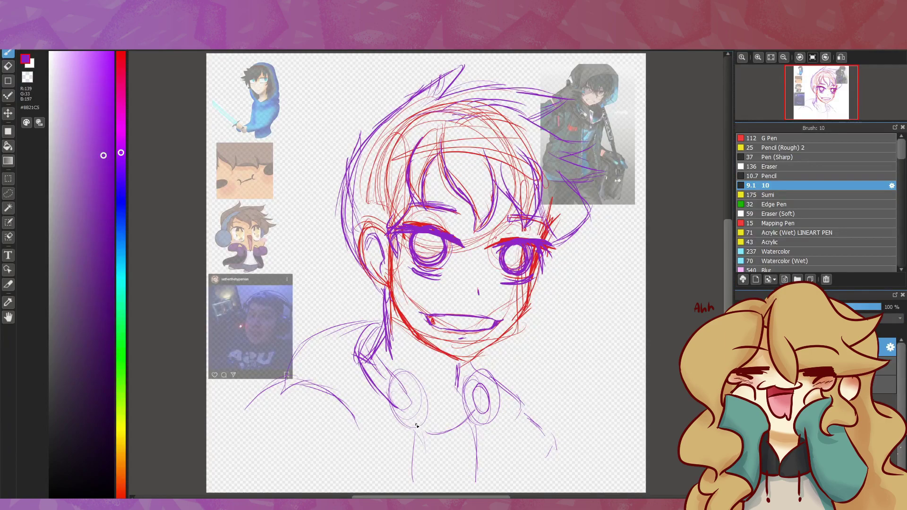
Step: Sketch the jacket's side and front opening edges in purple, with zipper teeth and a shirt neckline below the headphones
drag(350, 424, 401, 491)
drag(484, 434, 483, 461)
drag(520, 407, 480, 492)
drag(411, 494, 416, 451)
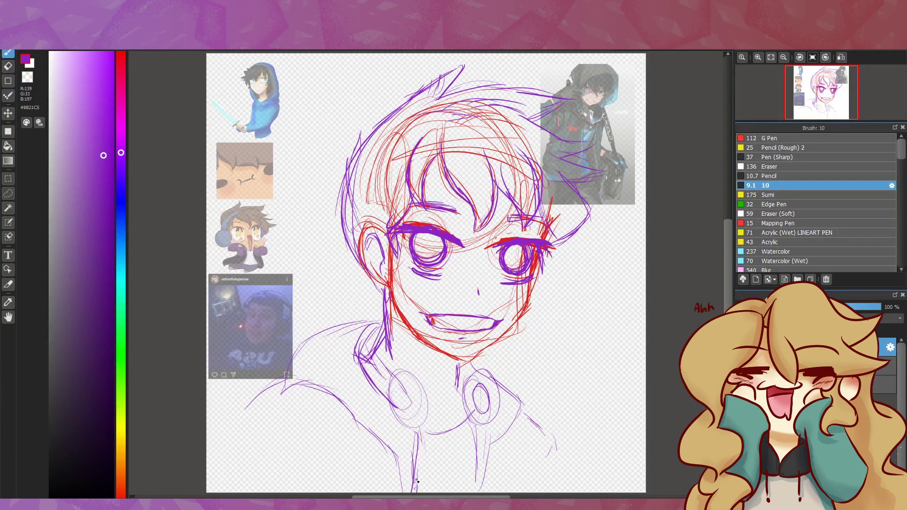
mouse_move(474, 429)
mouse_down()
mouse_move(476, 491)
mouse_move(474, 433)
mouse_up()
drag(472, 380, 430, 440)
drag(277, 393, 221, 462)
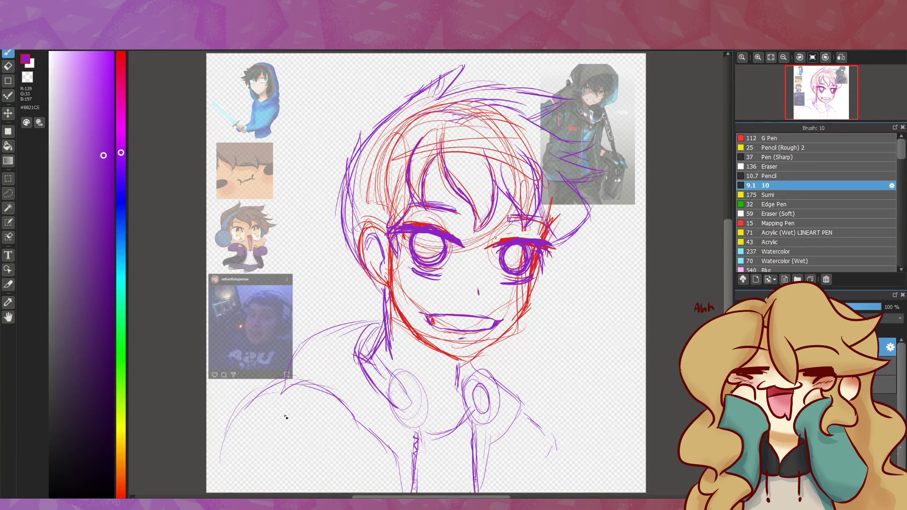
key(ctrl+z)
key(ctrl+z)
Step: Hide the reference images, fade the sketch and set the line colour to dark brown #422B1D
click(889, 366)
mouse_move(455, 228)
mouse_down()
mouse_move(614, 228)
mouse_move(456, 228)
mouse_up()
click(888, 347)
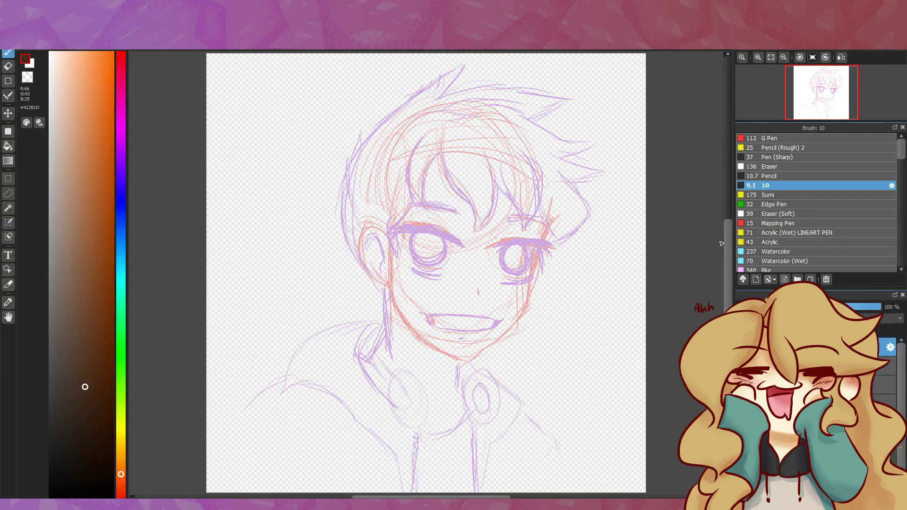
key(ctrl+plus)
key(ctrl+minus)
drag(351, 482, 317, 150)
key(ctrl+z)
drag(728, 224, 729, 239)
drag(432, 112, 428, 263)
drag(452, 146, 432, 263)
key(ctrl+z)
key(ctrl+z)
Step: Ink the fringe strands and the hair locks on the right side in dark brown with brush 10 at size 21
drag(420, 124, 435, 259)
mouse_move(451, 148)
mouse_down()
mouse_move(436, 259)
mouse_move(503, 313)
mouse_up()
drag(537, 153, 519, 299)
drag(554, 220, 604, 302)
drag(618, 161, 603, 303)
drag(627, 271, 654, 307)
mouse_move(658, 192)
mouse_down()
mouse_move(576, 191)
mouse_move(572, 325)
mouse_up()
Step: Ink the swept hair spikes at the upper right of the head, undoing the misplaced strokes
drag(729, 230, 728, 217)
mouse_move(549, 206)
mouse_down()
mouse_move(658, 237)
mouse_move(577, 263)
mouse_up()
drag(728, 240, 729, 222)
mouse_move(406, 182)
mouse_down()
mouse_move(508, 206)
mouse_move(569, 272)
mouse_up()
drag(503, 201, 557, 228)
key(ctrl+z)
mouse_move(348, 170)
mouse_down()
mouse_move(592, 175)
mouse_move(531, 213)
mouse_up()
key(ctrl+z)
key(ctrl+z)
Step: Ink the back hair outline and the pointed crown tuft, redoing strokes until the curve follows the sketch
scroll(731, 231, down, 2)
mouse_move(250, 489)
mouse_down()
mouse_move(208, 142)
mouse_move(208, 173)
mouse_up()
key(ctrl+z)
scroll(301, 199, up, 2)
key(ctrl+z)
mouse_move(211, 251)
mouse_down()
mouse_move(208, 281)
mouse_move(416, 112)
mouse_up()
key(ctrl+z)
mouse_move(210, 275)
mouse_down()
mouse_move(399, 119)
mouse_move(377, 174)
mouse_up()
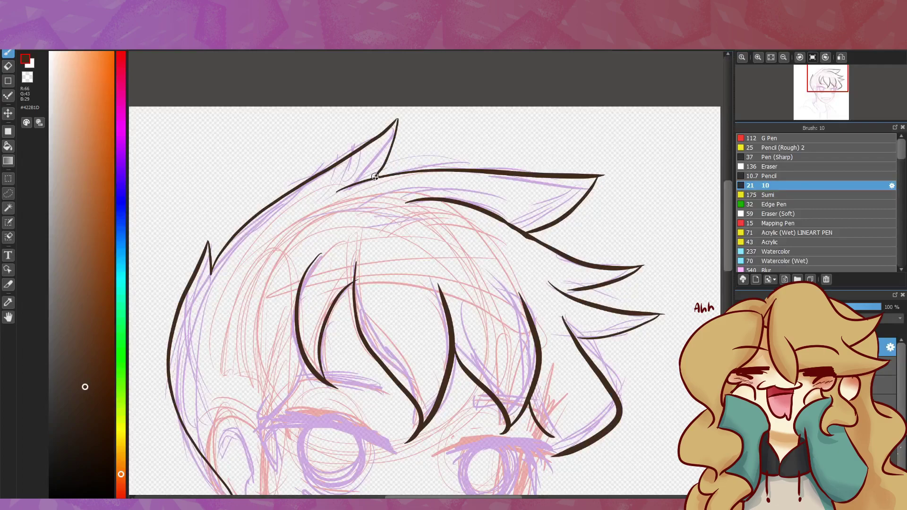
Step: Ink the sideburn and the ear with its inner fold, erasing the excess hair line around the ear
scroll(378, 174, down, 3)
drag(307, 229, 269, 345)
key(ctrl+z)
mouse_move(269, 289)
mouse_down()
mouse_move(255, 345)
mouse_move(251, 296)
mouse_move(262, 392)
mouse_up()
key(e)
drag(226, 354, 236, 375)
key(b)
scroll(402, 218, down, 3)
drag(249, 246, 223, 195)
Step: Ink the upper eyelids, lower lid lines and thick eyebrows of both eyes in dark brown
mouse_move(275, 161)
mouse_down()
mouse_move(404, 192)
mouse_move(281, 160)
mouse_move(272, 178)
mouse_up()
drag(295, 225, 353, 240)
drag(449, 192, 544, 183)
drag(460, 255, 514, 245)
drag(544, 184, 535, 200)
mouse_move(379, 123)
mouse_down()
mouse_move(302, 116)
mouse_move(381, 124)
mouse_move(349, 117)
mouse_up()
mouse_move(474, 137)
mouse_down()
mouse_move(497, 142)
mouse_move(474, 136)
mouse_up()
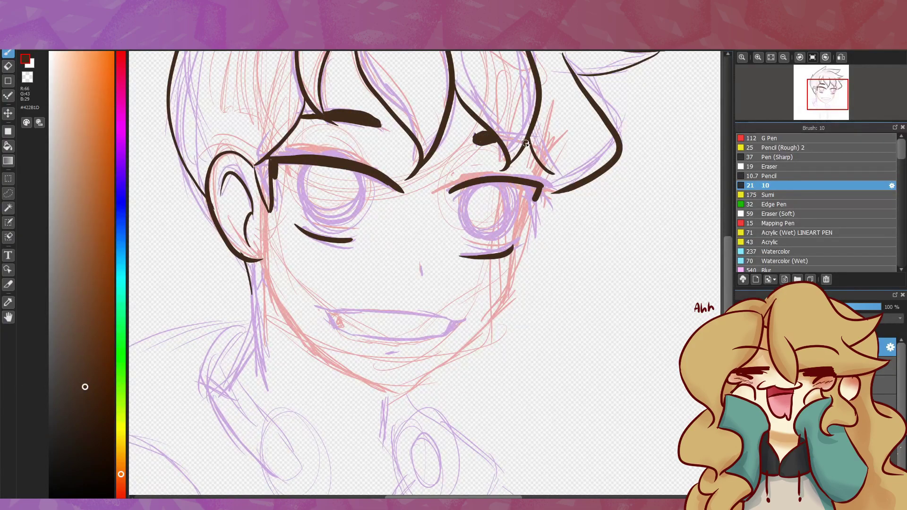
Step: Ink the short nose line and the smiling mouth with its teeth line
drag(422, 265, 421, 275)
mouse_move(467, 320)
mouse_down()
mouse_move(316, 308)
mouse_move(393, 325)
mouse_up()
key(ctrl+z)
drag(431, 328, 442, 330)
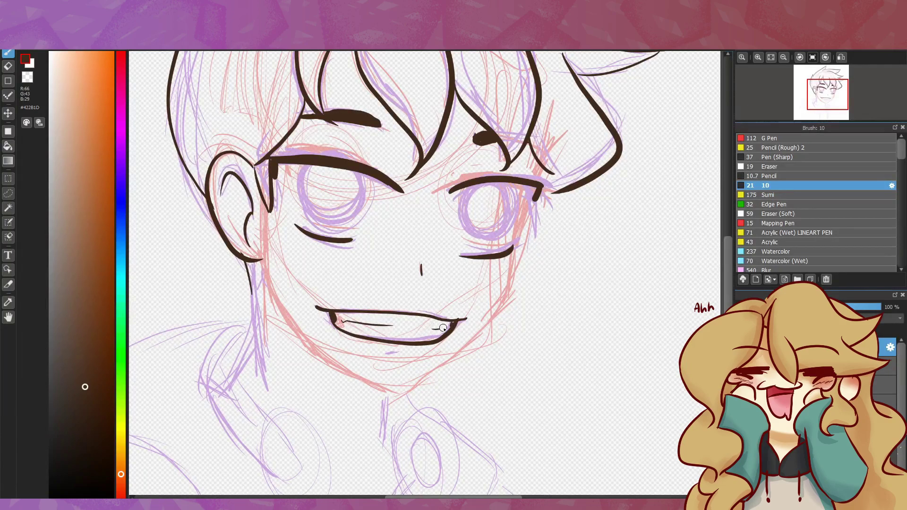
Step: Ink both sides of the face outline down to the pointed chin, redoing the misplaced strokes
mouse_move(545, 174)
mouse_down()
mouse_move(524, 307)
mouse_move(438, 372)
mouse_up()
key(ctrl+z)
key(ctrl+z)
drag(513, 296, 400, 397)
drag(269, 263, 400, 399)
key(ctrl+z)
mouse_move(272, 282)
mouse_down()
mouse_move(299, 344)
mouse_move(400, 398)
mouse_up()
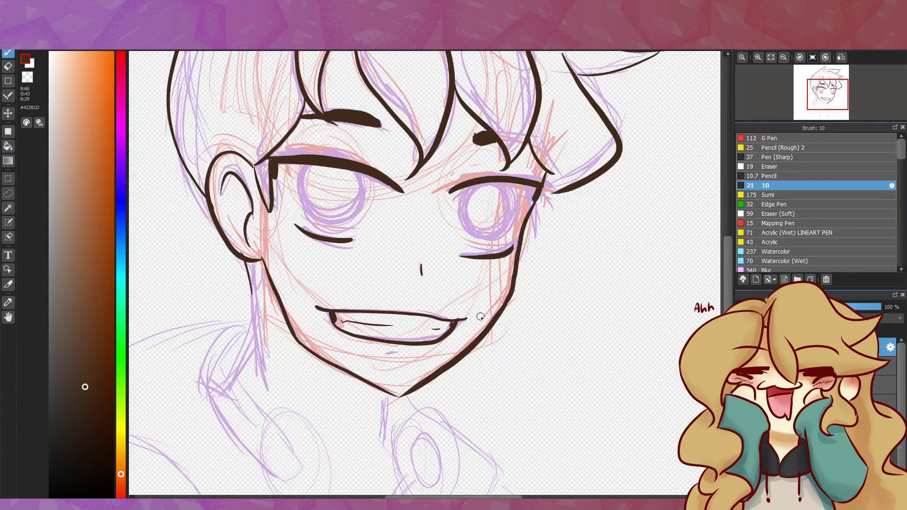
Step: Ink the left neck line and the headphone band around the neck, erasing the overlap where they cross
drag(476, 465, 579, 460)
drag(366, 256, 332, 382)
mouse_move(356, 318)
mouse_down()
mouse_move(318, 338)
mouse_move(388, 474)
mouse_move(354, 375)
mouse_move(390, 473)
mouse_up()
key(ctrl+z)
key(e)
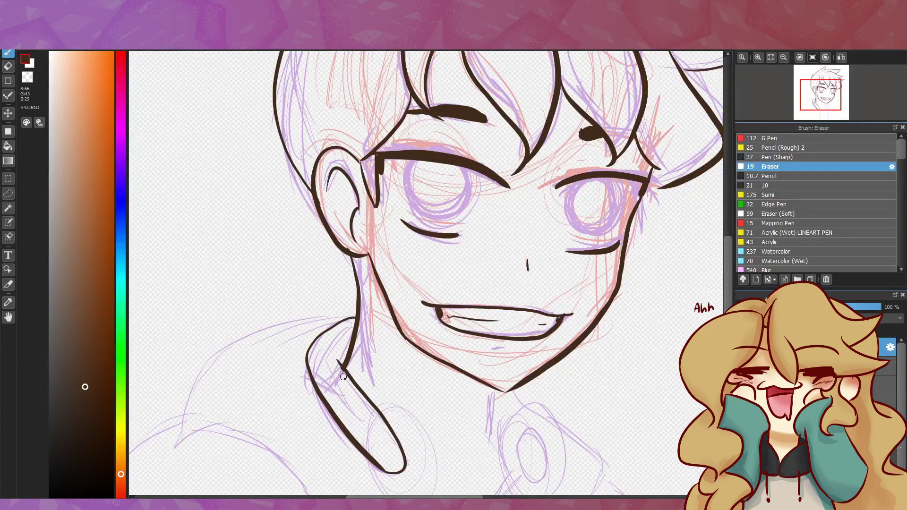
drag(338, 370, 344, 373)
key(e)
drag(358, 327, 342, 355)
Step: Ink the short neck line under the chin and the hood's outer curve behind the neck, redoing misplaced strokes
drag(512, 391, 576, 242)
mouse_move(576, 242)
mouse_down()
mouse_move(586, 258)
mouse_move(559, 295)
mouse_up()
key(ctrl+z)
key(ctrl+z)
drag(439, 267, 496, 359)
key(ctrl+z)
mouse_move(415, 167)
mouse_down()
mouse_move(247, 289)
mouse_move(477, 444)
mouse_up()
key(ctrl+z)
Step: Ink the left shoulder line and the jacket's front edges with notched zipper teeth on both sides
mouse_move(248, 282)
mouse_down()
mouse_move(381, 361)
mouse_move(466, 473)
mouse_up()
drag(482, 358, 465, 472)
mouse_move(486, 355)
mouse_down()
mouse_move(475, 472)
mouse_move(483, 368)
mouse_up()
key(ctrl+z)
key(ctrl+z)
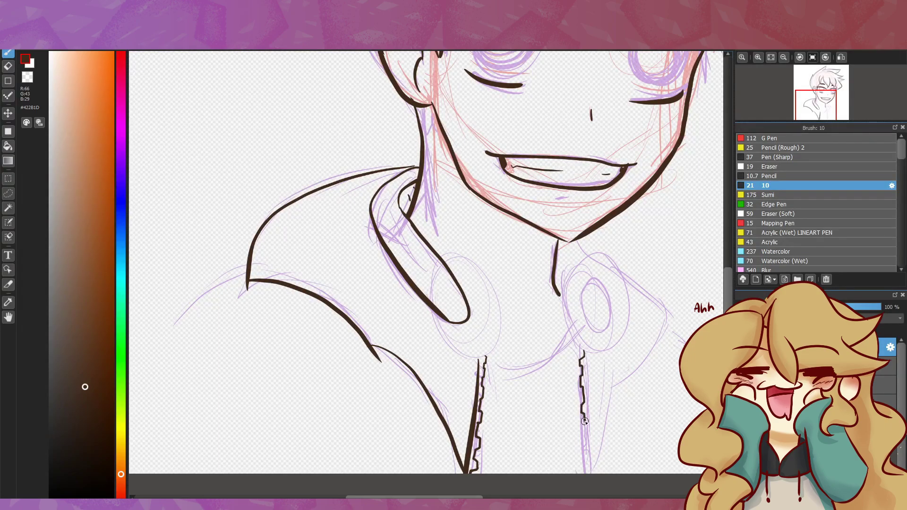
drag(585, 351, 594, 468)
Step: Ink the curved shirt neckline, the right side of the hood and the right shoulder with its front edge
mouse_move(571, 331)
mouse_down()
mouse_move(531, 362)
mouse_move(485, 368)
mouse_up()
mouse_move(599, 235)
mouse_down()
mouse_move(407, 233)
mouse_move(420, 393)
mouse_up()
drag(482, 332, 572, 422)
drag(421, 376, 403, 470)
Step: Ink the two drawstrings hanging from the hood and erase the jacket line that crosses the left one
mouse_move(221, 352)
mouse_down()
mouse_move(338, 352)
mouse_move(333, 471)
mouse_up()
drag(354, 356, 348, 472)
mouse_move(553, 353)
mouse_down()
mouse_move(615, 466)
mouse_move(561, 367)
mouse_up()
drag(345, 354, 358, 360)
key(e)
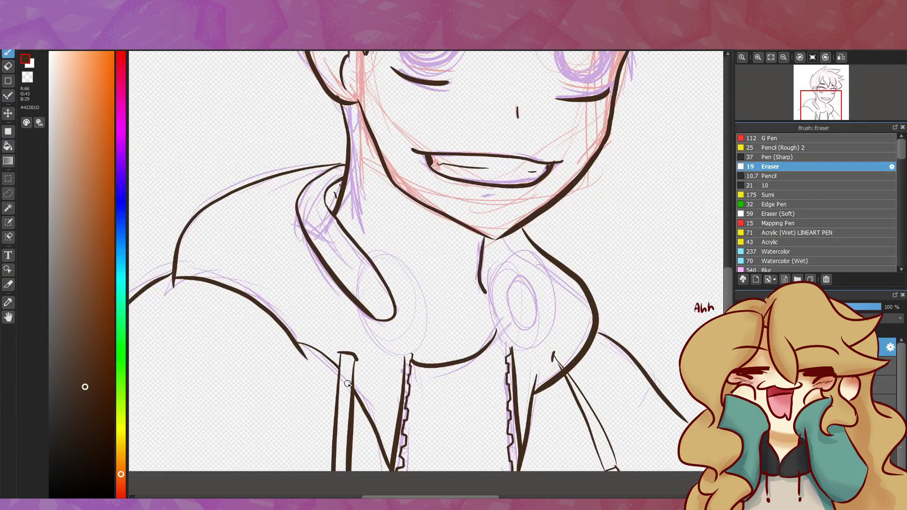
key(e)
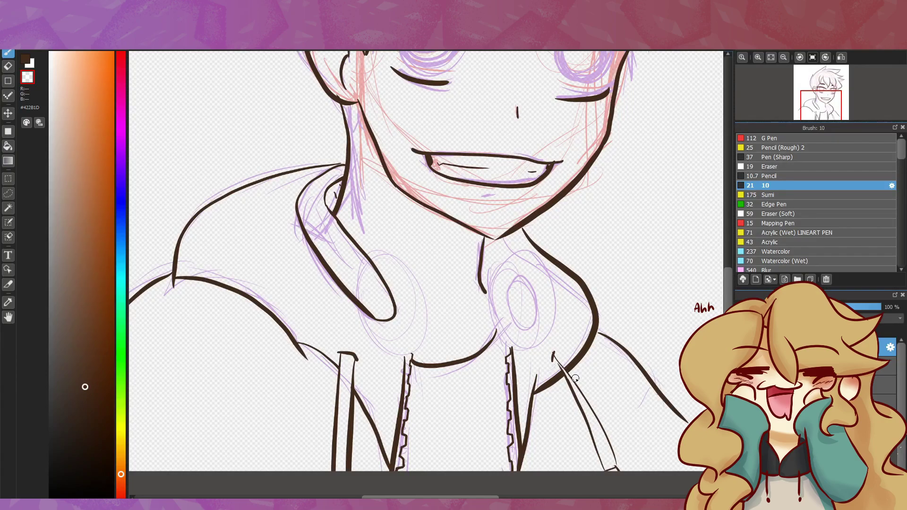
Step: Ink the short headphone band piece under the chin and outline the left ear cup with an upright ellipse
key(x)
drag(497, 240, 508, 256)
key(u)
drag(341, 248, 431, 349)
key(ctrl+z)
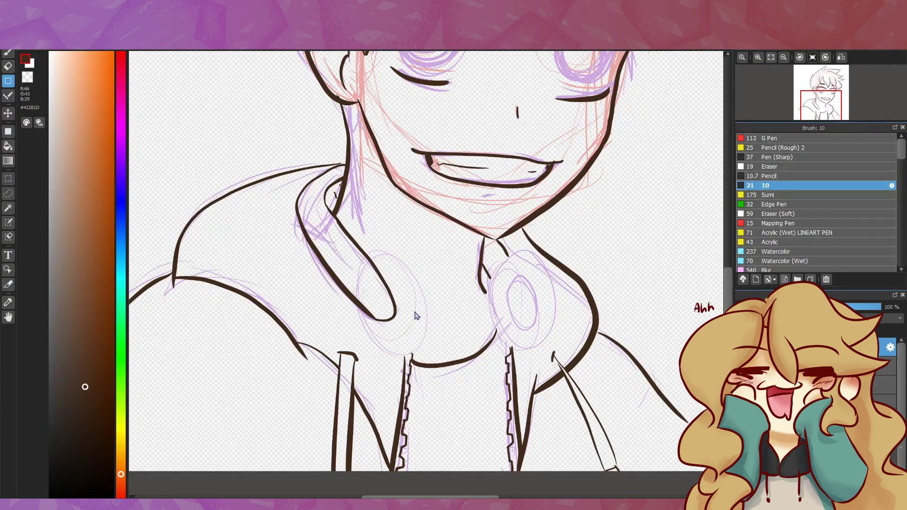
drag(355, 251, 437, 350)
Step: Copy the ear cup ellipse to the right side, shrink it slightly and add a smaller ellipse inside it
key(ctrl+c)
key(ctrl+v)
key(ctrl+t)
drag(414, 269, 542, 265)
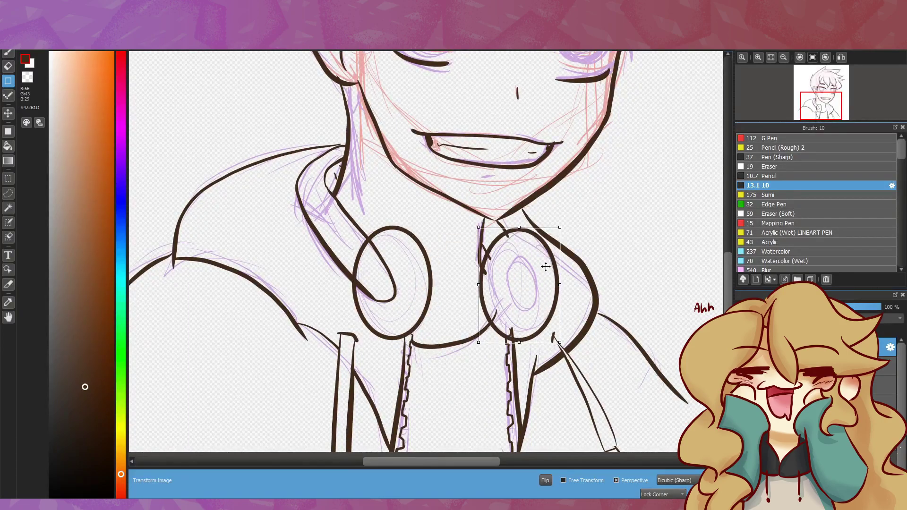
drag(559, 333, 556, 328)
drag(558, 227, 542, 255)
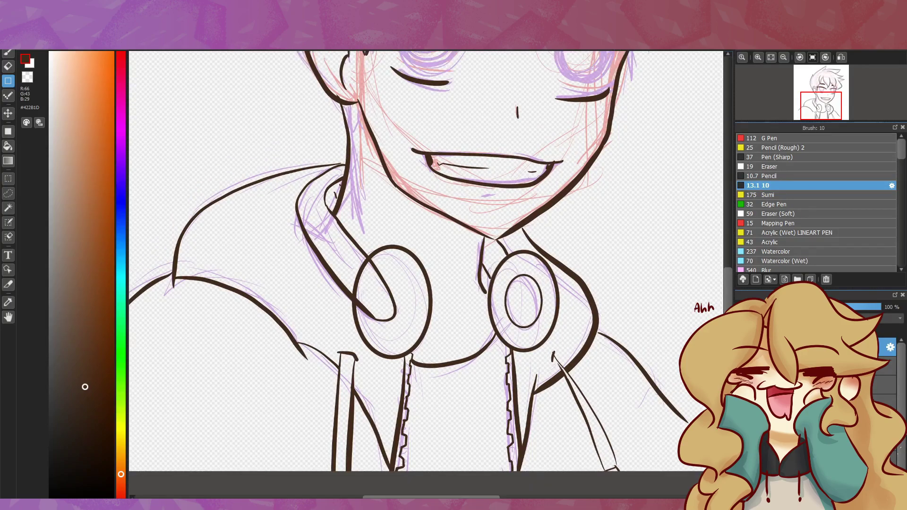
key(Return)
Step: Add a second, slightly offset ellipse behind the left ear cup for thickness and erase the overlapping lines
click(777, 166)
key(b)
drag(358, 278, 363, 261)
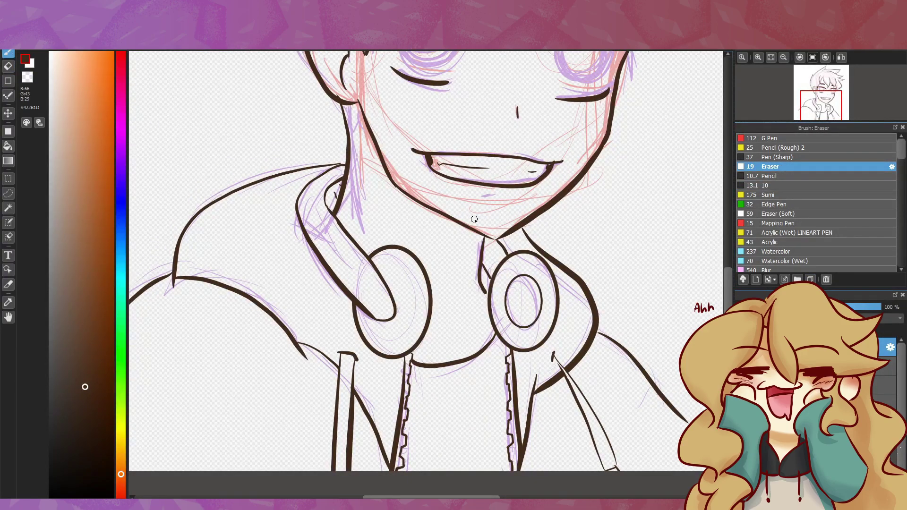
key(Down)
key(Down)
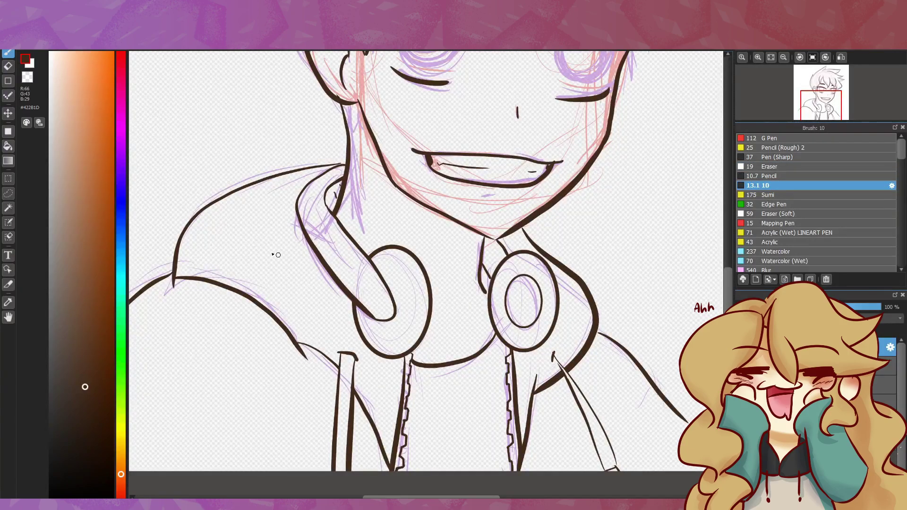
key(u)
drag(405, 236, 442, 336)
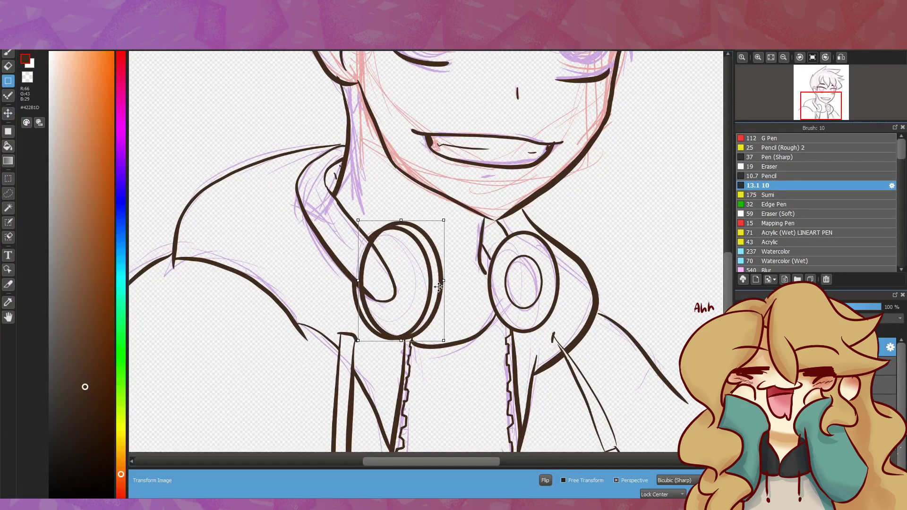
key(b)
key(Up)
key(Up)
drag(378, 253, 383, 354)
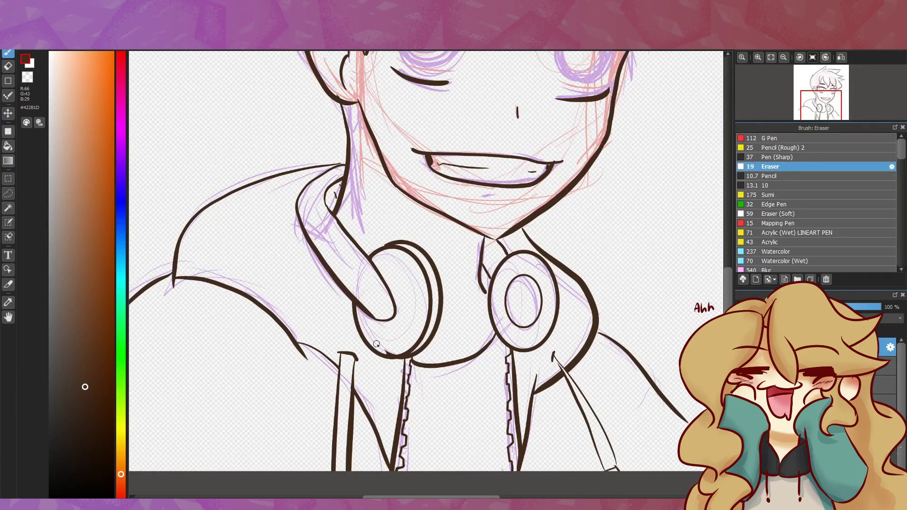
Step: Add and fit an offset ellipse behind the right ear cup for thickness, then erase the overlapping lines
key(u)
drag(520, 248, 572, 349)
key(Down)
key(Down)
key(ctrl+t)
key(Escape)
key(m)
key(ctrl+t)
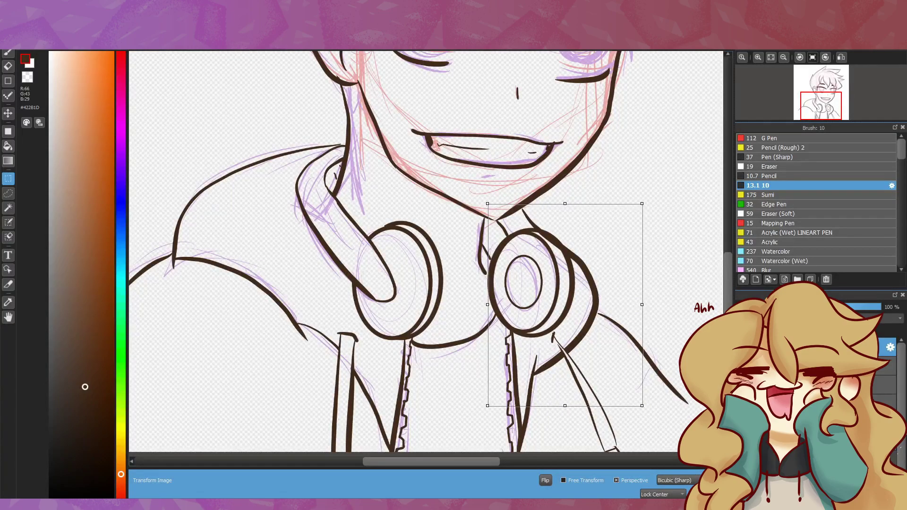
key(Return)
key(ctrl+d)
click(775, 167)
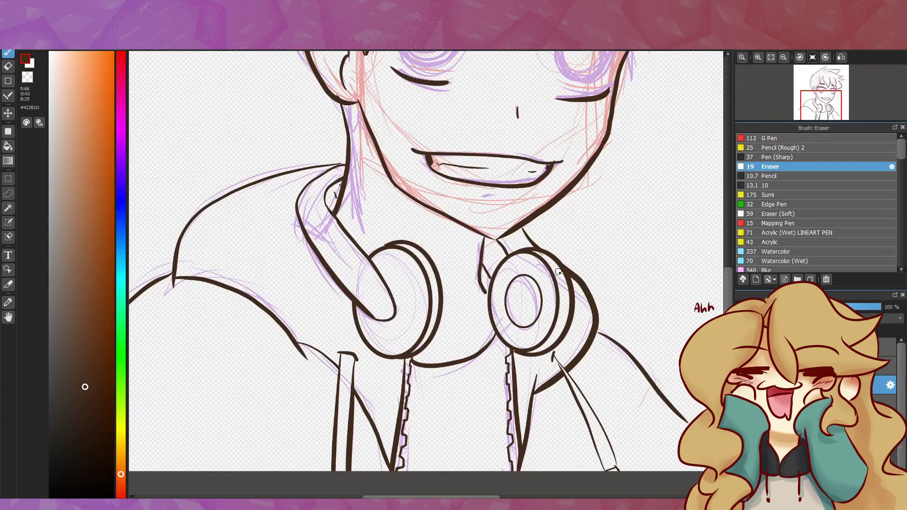
Step: Show the reference images, outline the left iris with a dark brown circle and place a fitted copy on the right eye
key(ctrl+0)
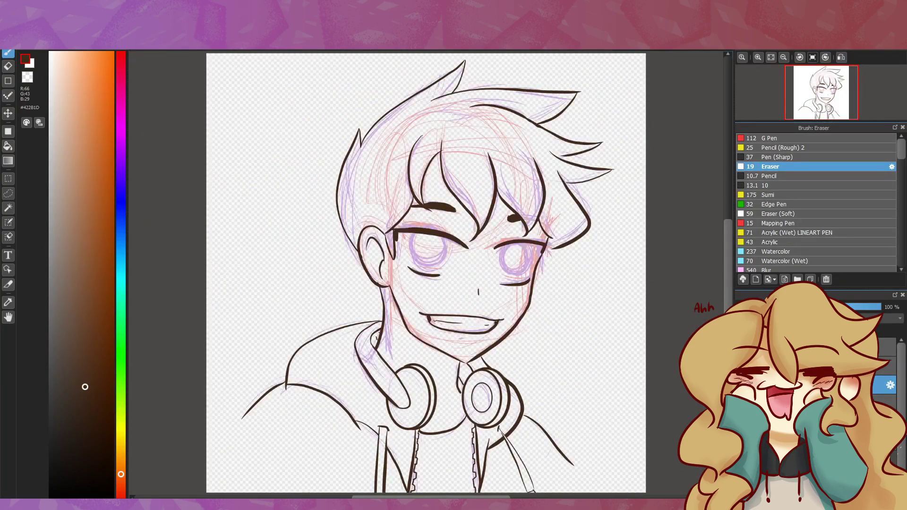
key(ctrl+plus)
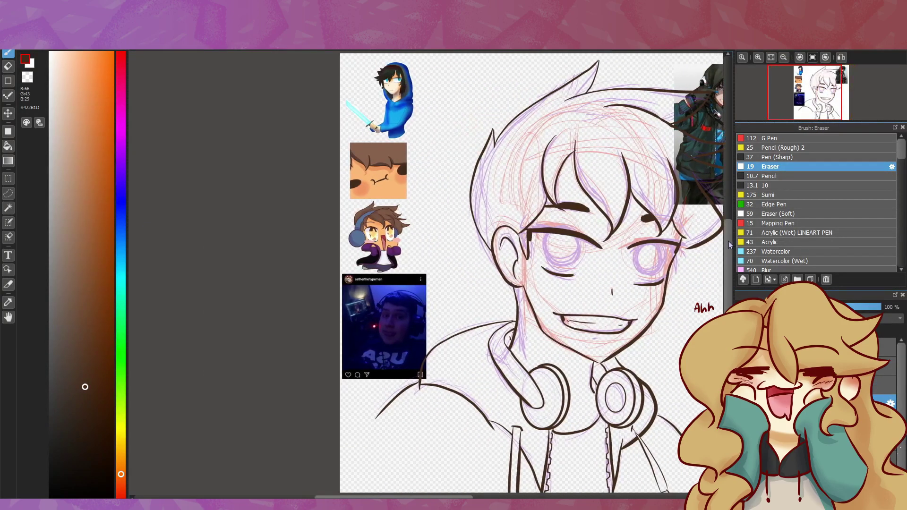
click(762, 186)
key(ctrl+0)
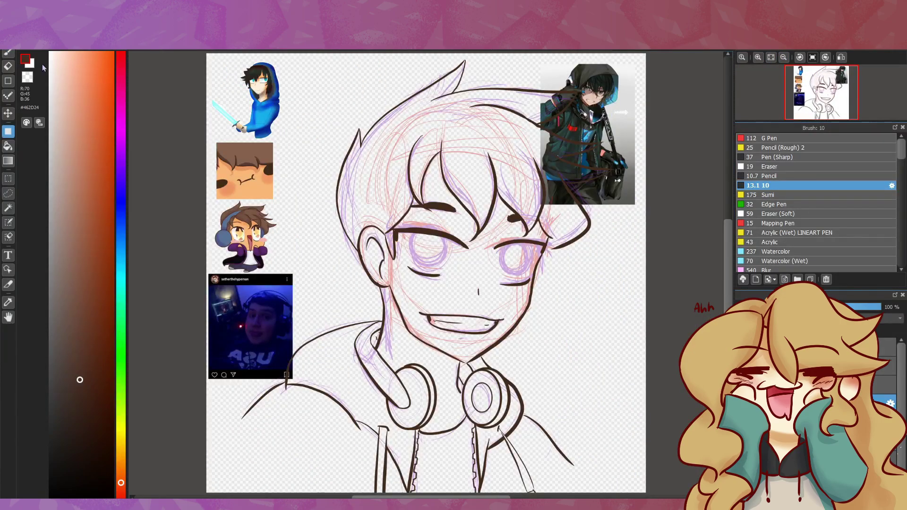
key(ctrl+t)
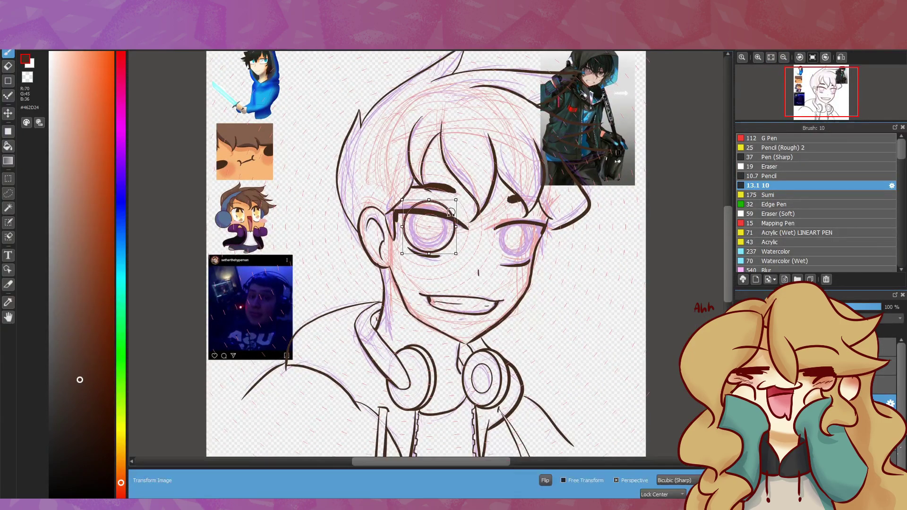
key(Return)
key(ctrl+v)
key(ctrl+t)
drag(441, 214, 498, 239)
key(Return)
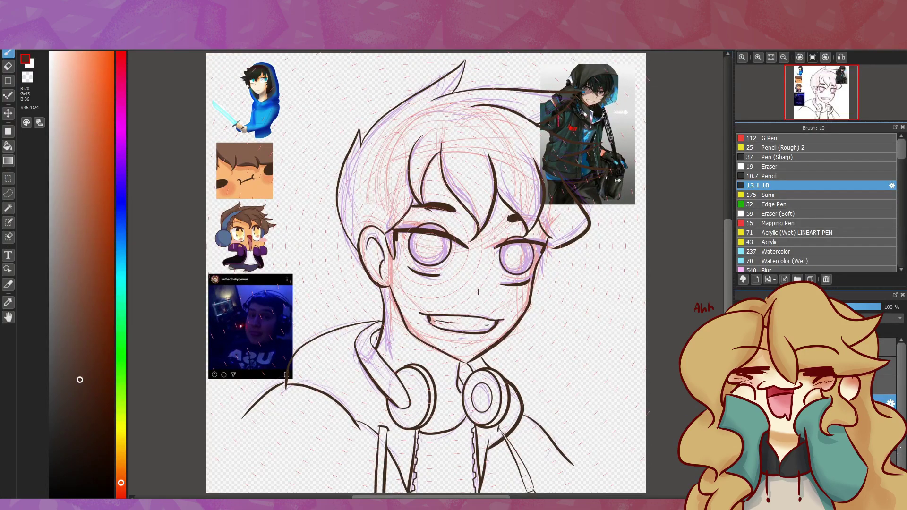
Step: Clean up the iris circles at the eyelids and fill both irises with dark brown #462D24
key(e)
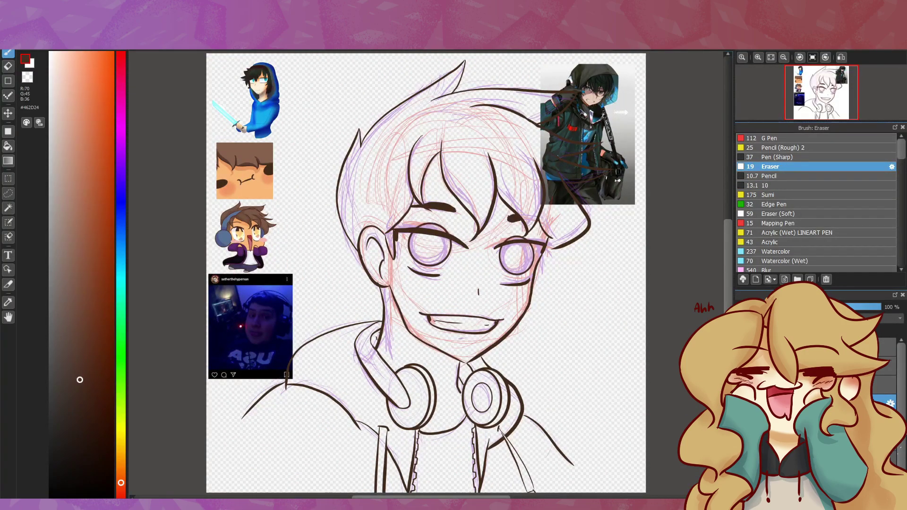
key(g)
click(429, 246)
click(517, 255)
key(e)
key(4)
key(5)
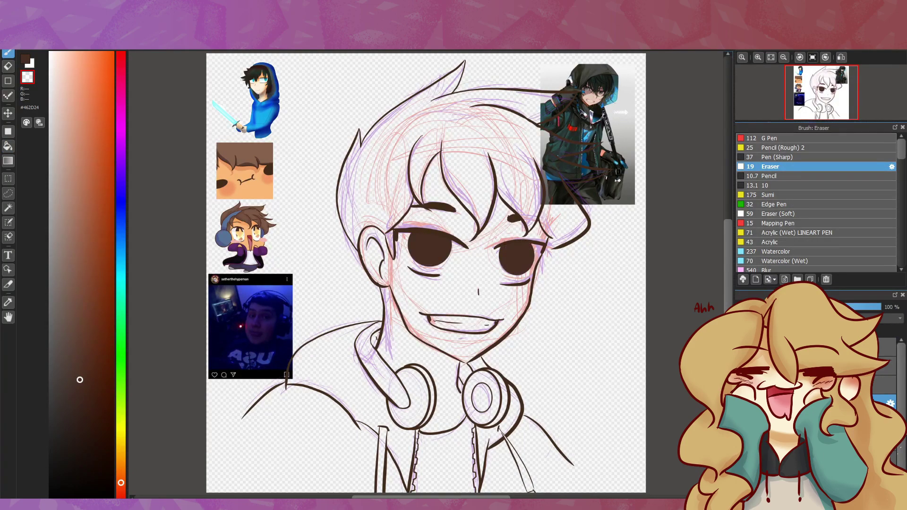
Step: Recolor the left iris light orange-brown and shade its upper part dark brown with the Watercolor (Wet) brush
key(g)
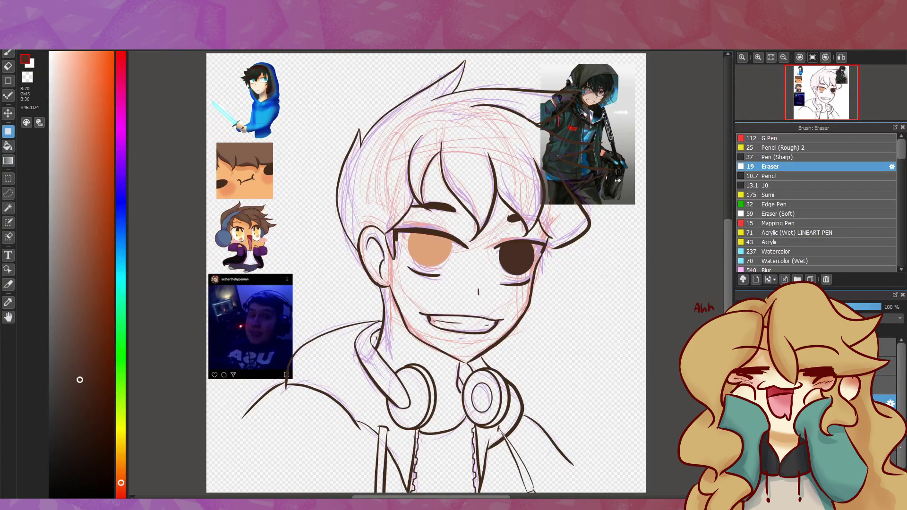
click(799, 261)
key(b)
drag(411, 228, 447, 234)
scroll(425, 274, up, 3)
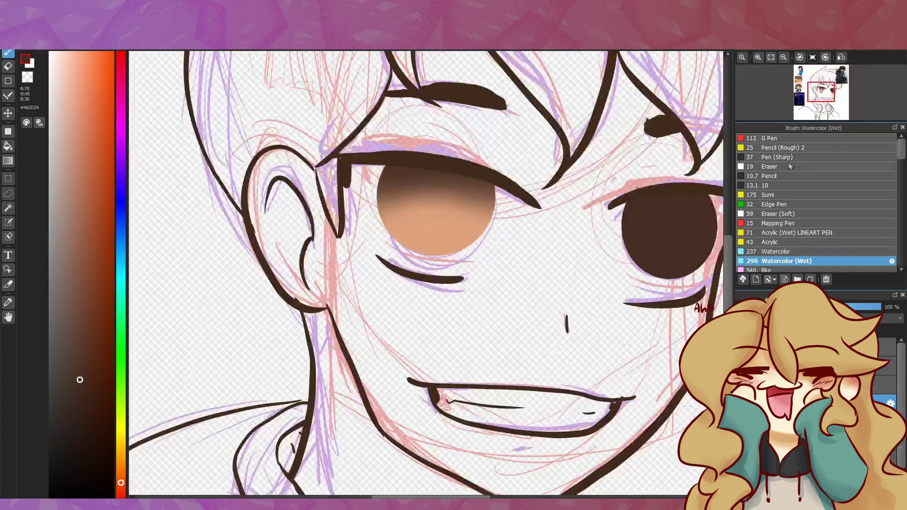
Step: Tone the left iris with brown #7F5946, paint a soft dark pupil and brush a light orange glow along its lower part
alt+click(383, 207)
key(g)
drag(319, 114, 496, 256)
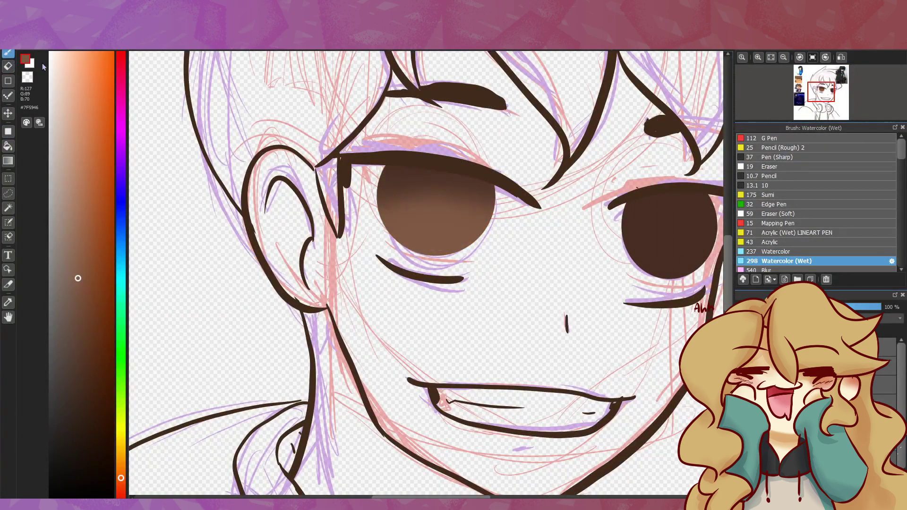
alt+click(434, 175)
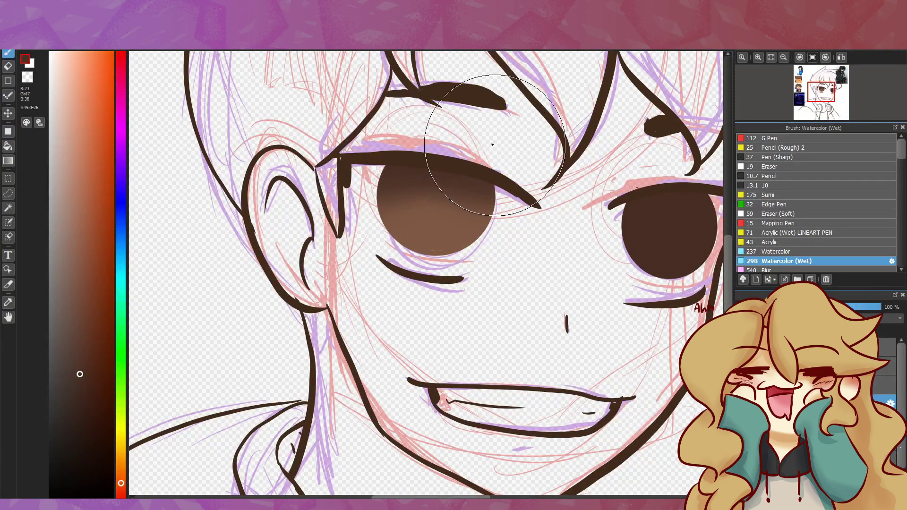
click(433, 206)
alt+click(259, 204)
drag(387, 236, 486, 243)
drag(879, 307, 832, 307)
key(ctrl+z)
key(ctrl+z)
key(ctrl+y)
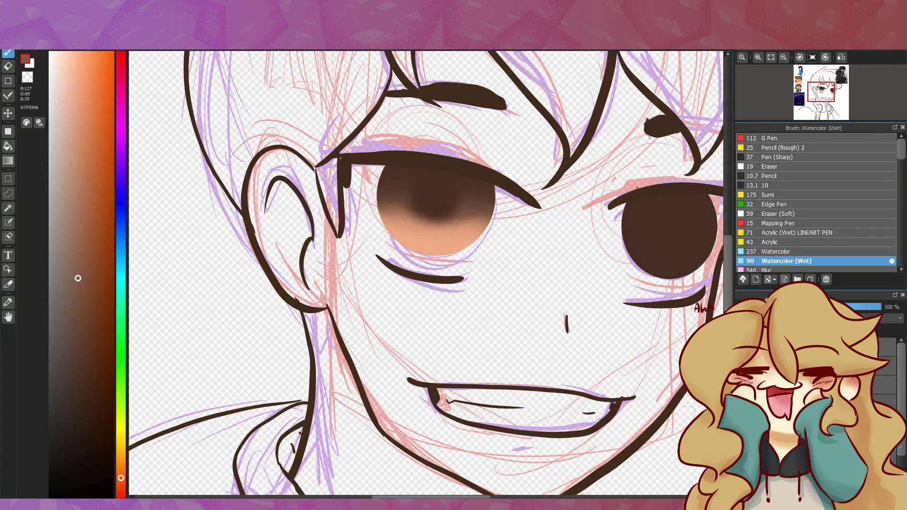
Step: Shade the right iris with a dark top and pupil and an orange lower glow, then lower the glow layer's opacity to 27%
alt+click(615, 208)
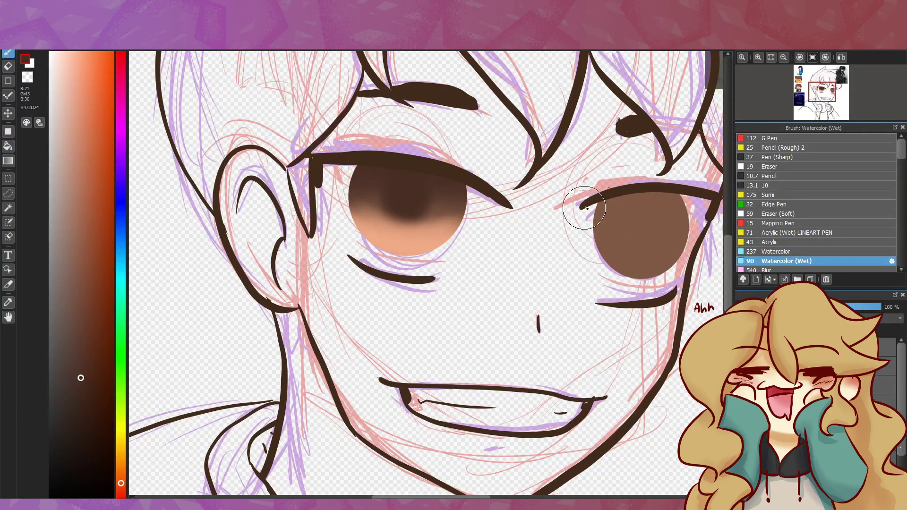
mouse_move(581, 203)
mouse_down()
mouse_move(625, 200)
mouse_move(636, 223)
mouse_up()
alt+click(393, 245)
drag(583, 237, 671, 267)
drag(879, 306, 775, 307)
click(813, 58)
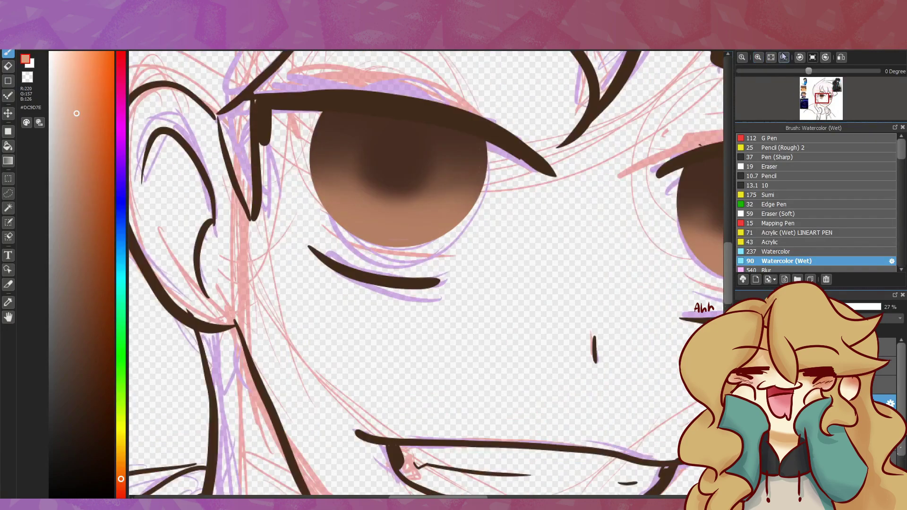
Step: Hide the sketch and close off the bottom of the figure with straight lines in light orange #F5B77A
click(82, 69)
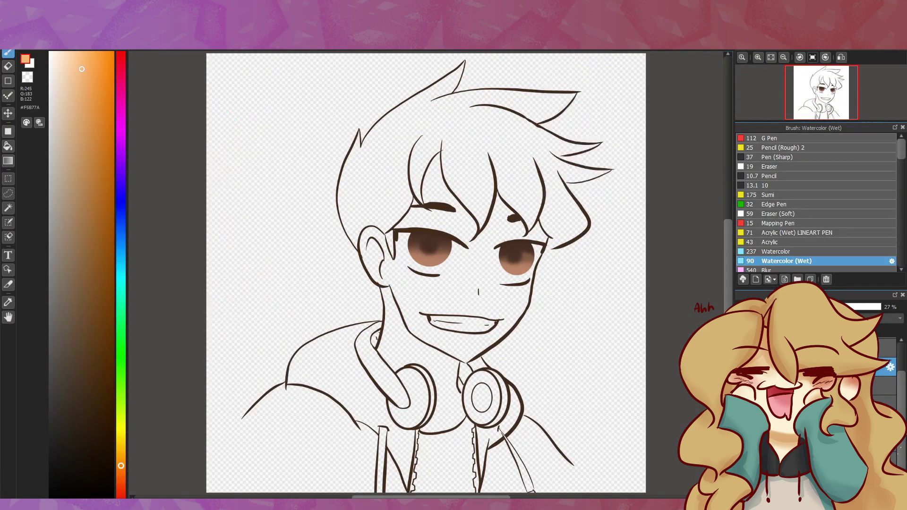
key(b)
mouse_move(242, 419)
mouse_down()
mouse_move(328, 491)
mouse_move(375, 494)
mouse_up()
key(ctrl+z)
scroll(376, 495, down, 3)
mouse_move(376, 414)
mouse_down()
mouse_move(527, 402)
mouse_move(538, 414)
mouse_move(571, 386)
mouse_up()
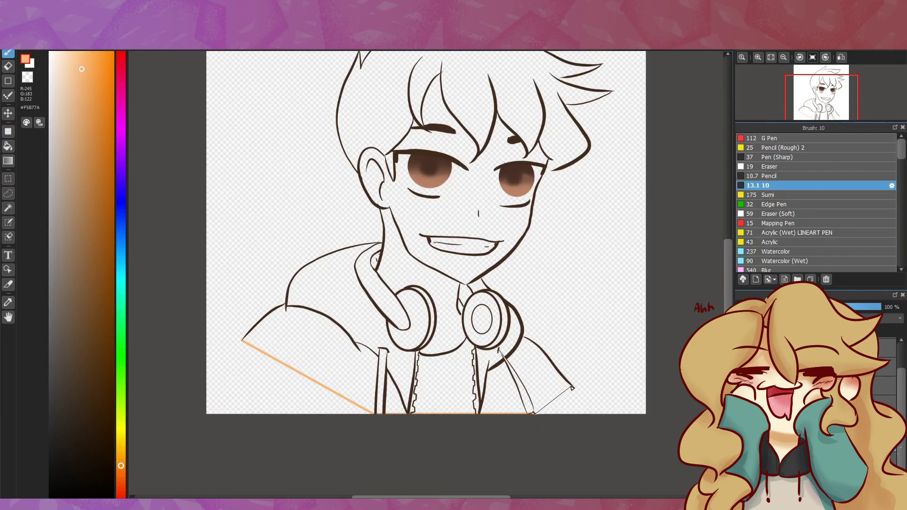
Step: Test the outline by selecting around the figure, then close the gaps at the shoulder and hair tips in light orange
click(8, 208)
click(588, 192)
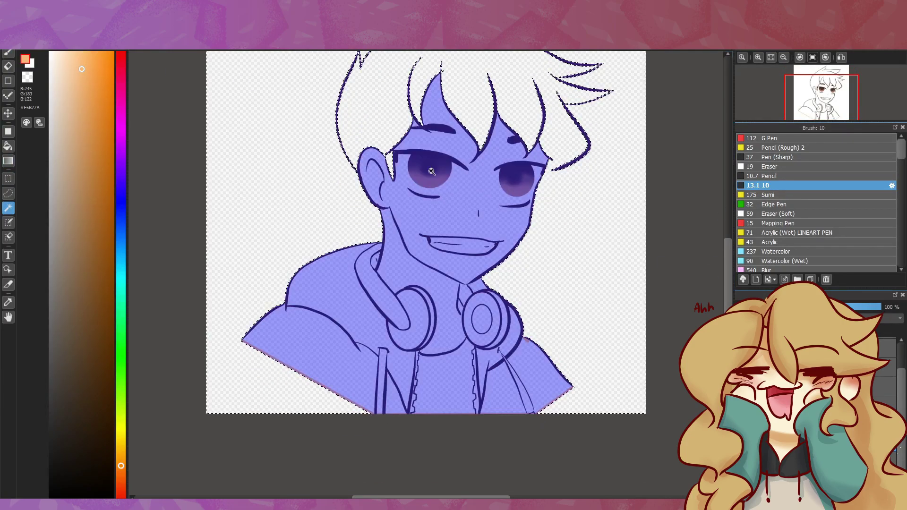
key(ctrl+d)
key(b)
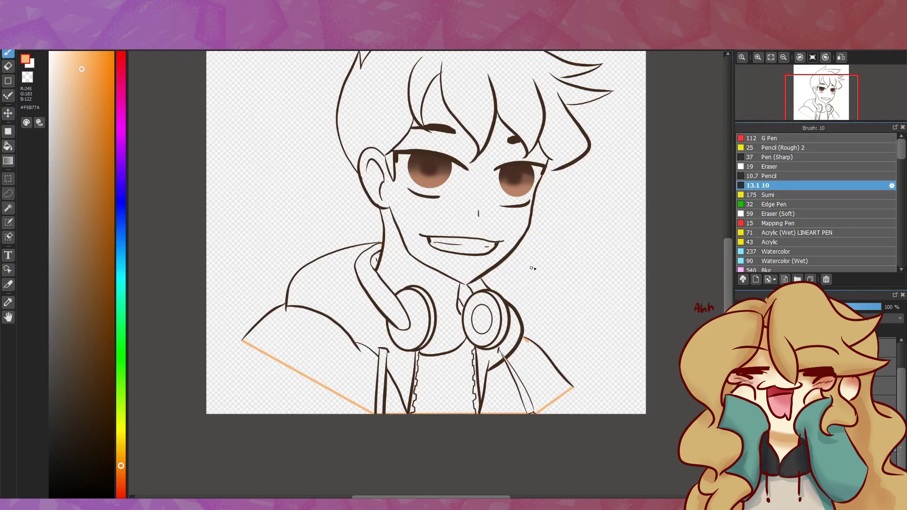
scroll(665, 135, up, 3)
click(8, 208)
key(b)
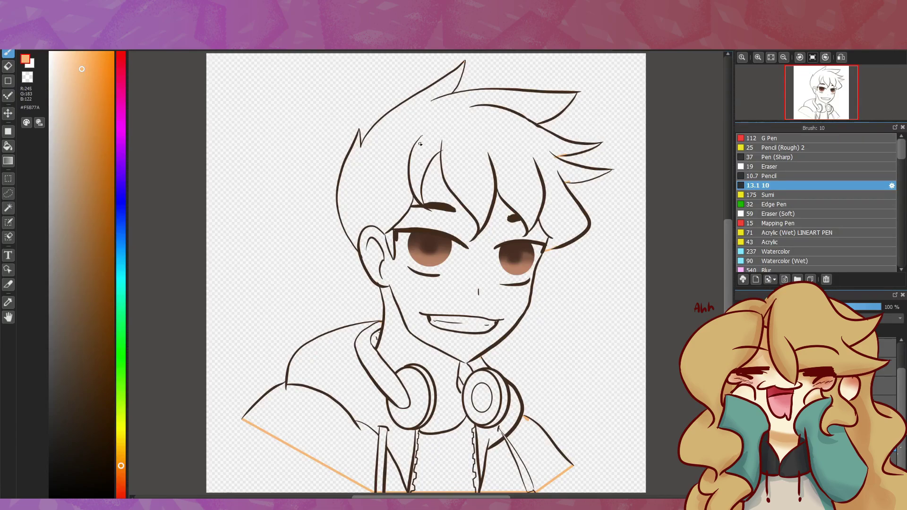
Step: Select the background, invert the selection and fill the whole figure with light orange #F5B77A, then deselect
click(8, 208)
click(279, 195)
key(ctrl+i)
click(8, 146)
click(449, 153)
key(ctrl+d)
Step: Fill the hair with brown #85604E and the teeth with white
click(75, 267)
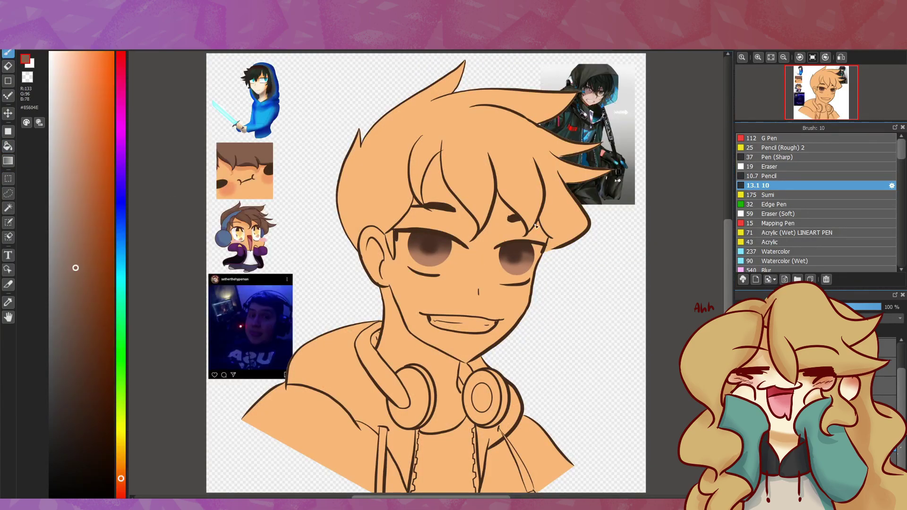
click(567, 153)
key(x)
click(470, 326)
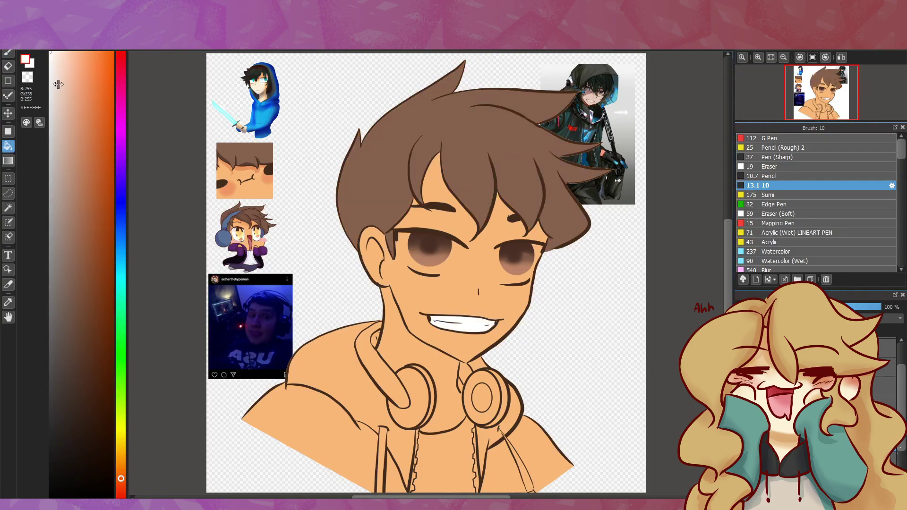
Step: Fill the whites of both eyes with white #FFFFFF, closing the open gaps around the irises
key(ctrl+plus)
key(ctrl+plus)
key(b)
mouse_move(486, 222)
mouse_down()
mouse_move(467, 258)
mouse_move(402, 267)
mouse_up()
key(ctrl+z)
key(g)
click(476, 237)
key(b)
drag(557, 228, 555, 276)
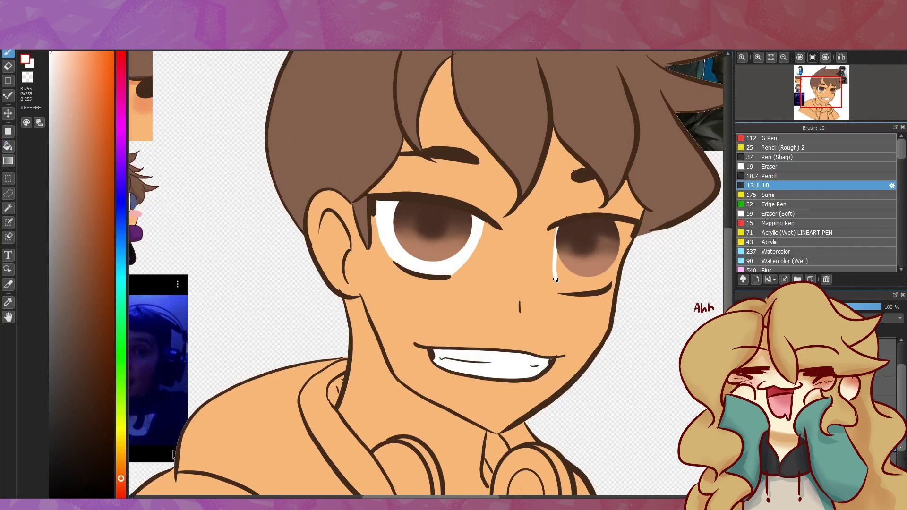
key(g)
click(612, 279)
key(ctrl+minus)
key(ctrl+minus)
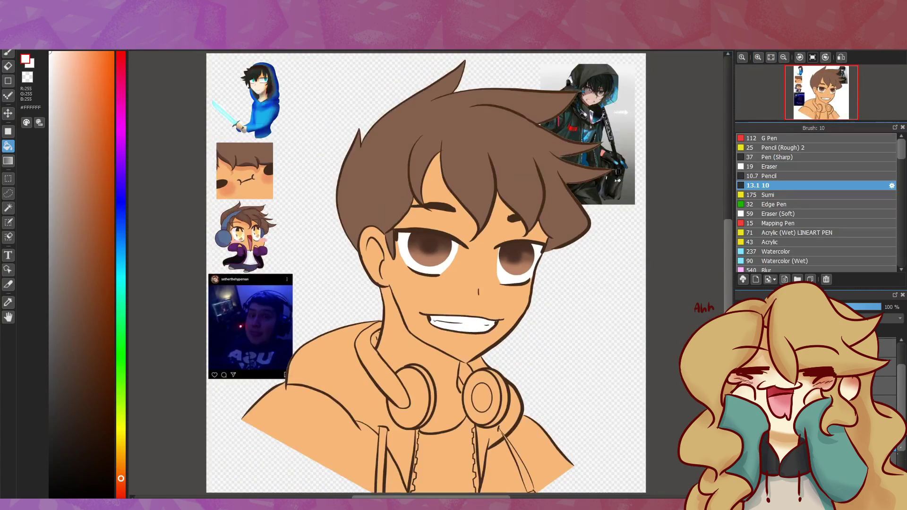
Step: Fill the headphone band and outer cups with purple and the ear cushions and inner band with dark navy
alt+click(225, 235)
click(408, 393)
click(410, 376)
click(506, 385)
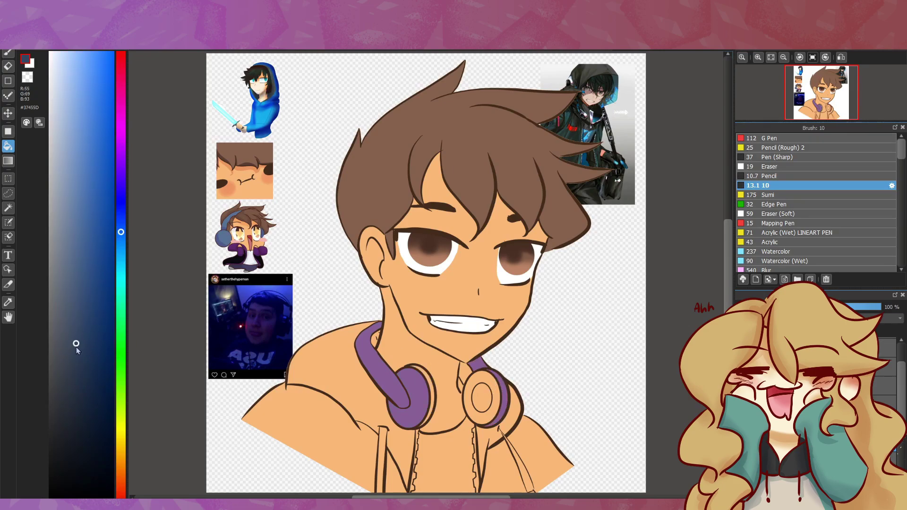
alt+click(491, 393)
click(482, 397)
click(375, 336)
Step: Fill the jacket's hood, collar and both sleeves with dark red #702626
alt+click(238, 241)
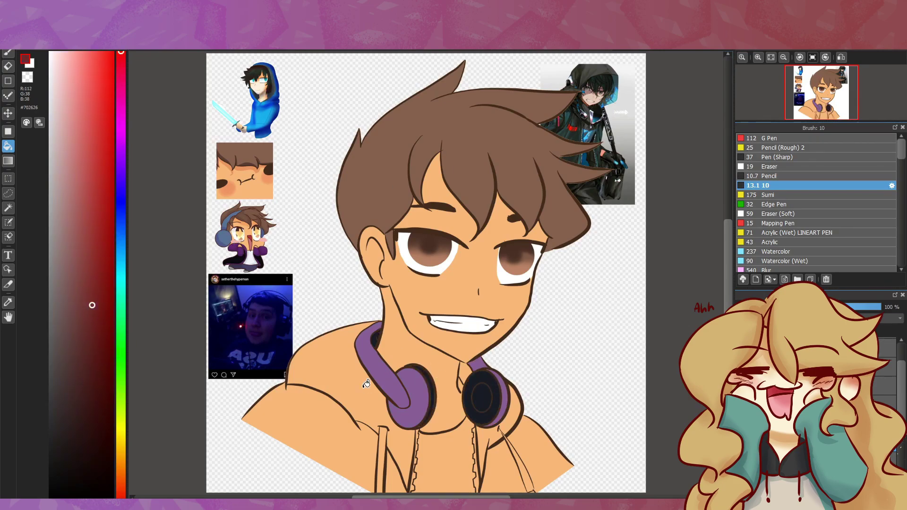
click(369, 390)
click(466, 374)
click(515, 397)
scroll(473, 378, down, 2)
key(p)
key(ctrl+z)
drag(357, 383, 361, 402)
key(g)
click(312, 402)
click(541, 407)
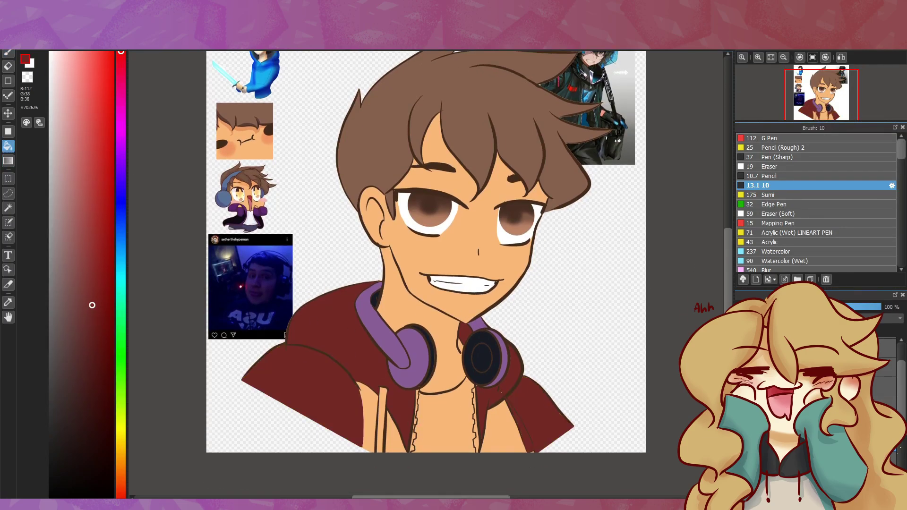
Step: Undo the last jacket fill and refill the sleeve below the dark headphone cup with dark red #702626
key(ctrl+z)
key(p)
scroll(534, 389, down, 2)
key(g)
click(537, 352)
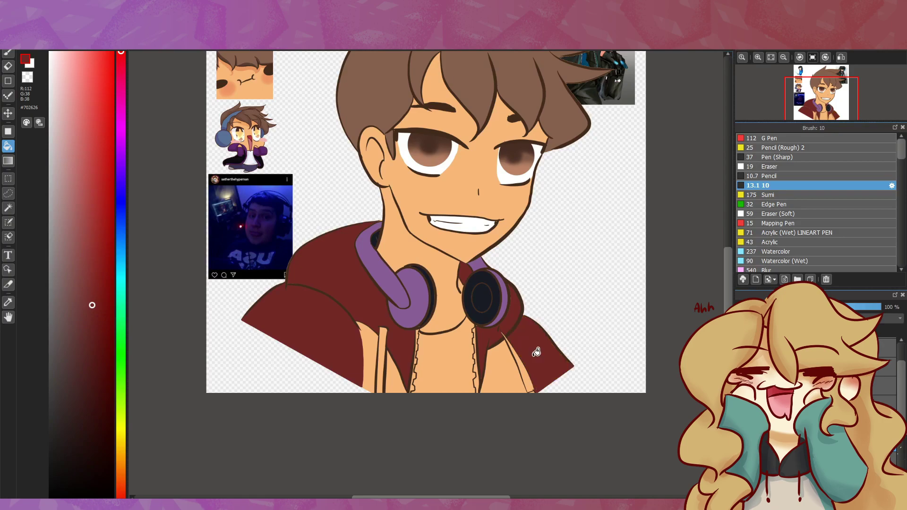
click(761, 60)
click(772, 58)
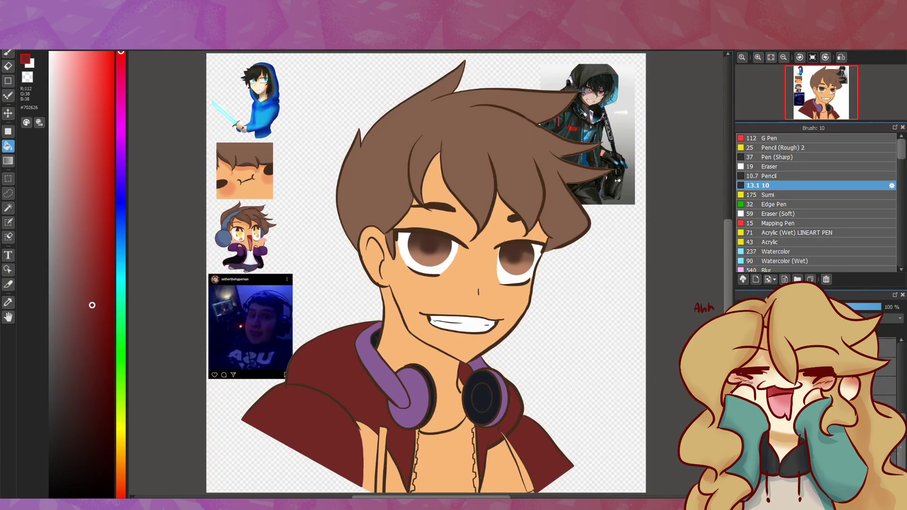
Step: Sample near-black #0D090F from the chibi reference's jacket and fill the jacket's front panels with it
key(m)
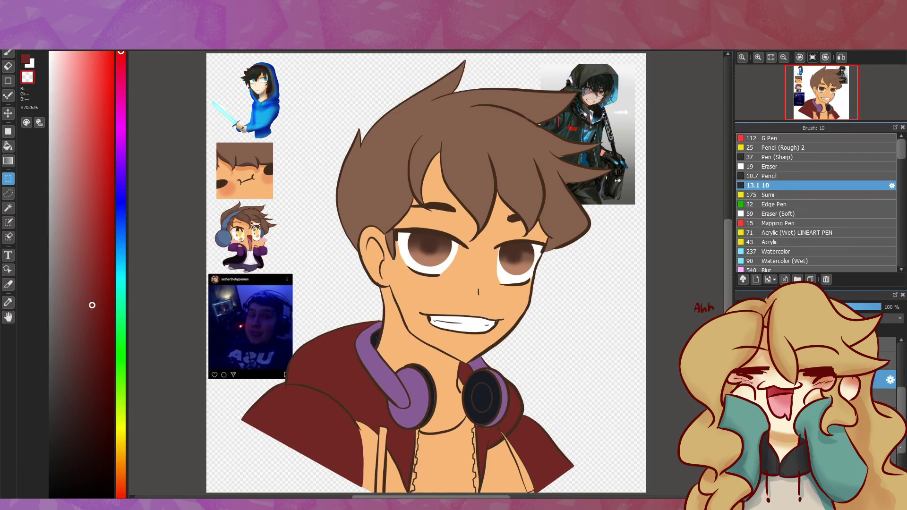
alt+click(258, 229)
key(g)
click(492, 466)
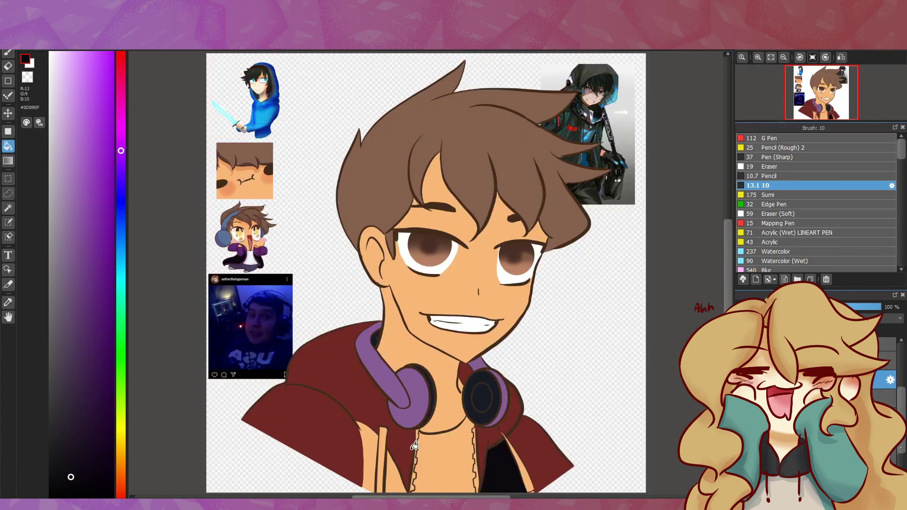
click(397, 473)
click(366, 459)
Step: Fill the hoodie drawstrings and the shirt with off-white #F4F4F7
alt+click(576, 322)
click(382, 460)
click(524, 461)
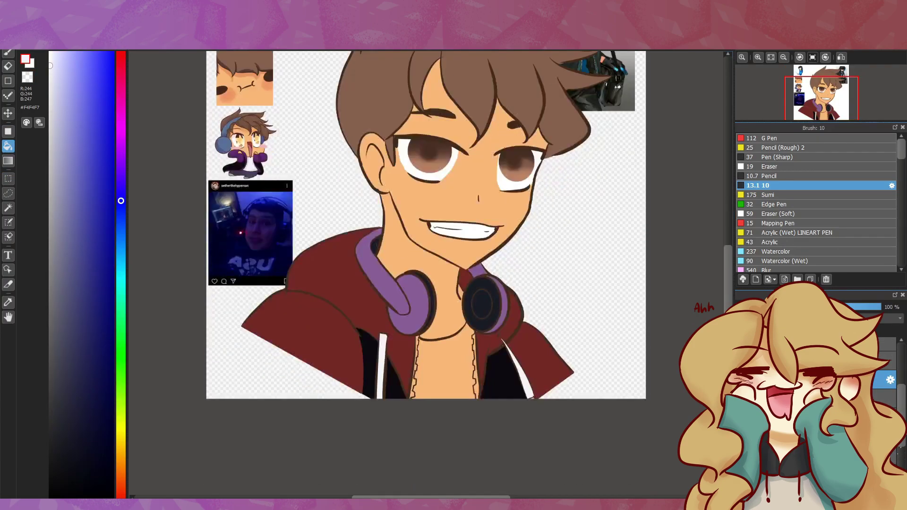
scroll(614, 395, down, 3)
click(454, 350)
Step: Fill both sides of the jacket's zipper with grey #9D9D9D
click(418, 366)
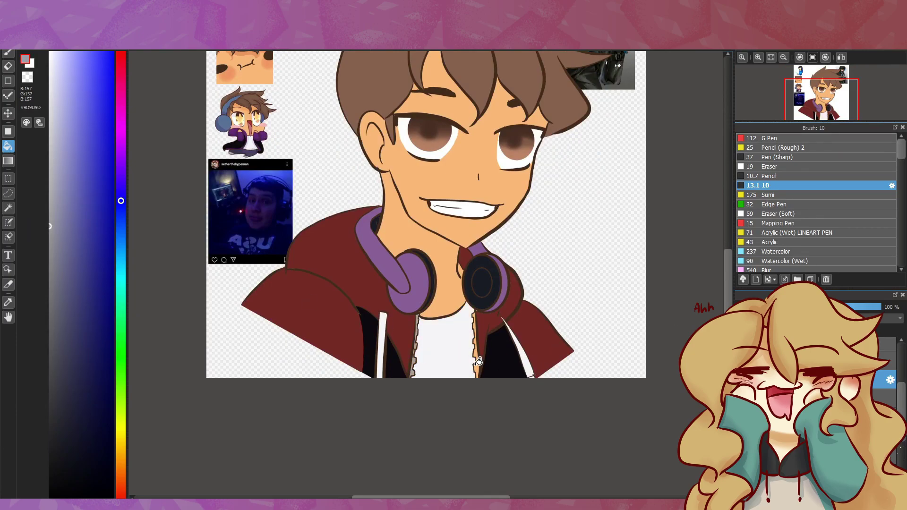
click(476, 350)
key(ctrl+0)
key(h)
key(h)
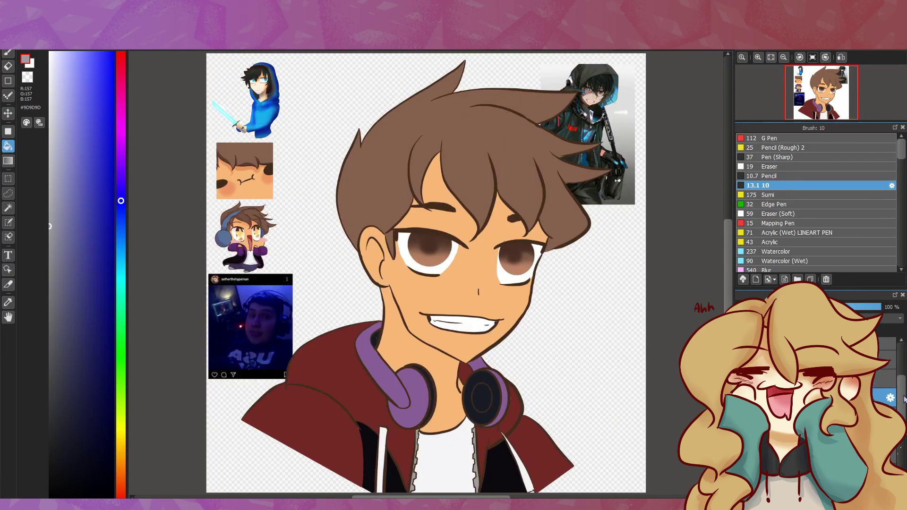
Step: Select the neck area, paint an orange #E08656 shadow under the chin with the Watercolor brush, and deselect
click(892, 396)
key(ctrl+z)
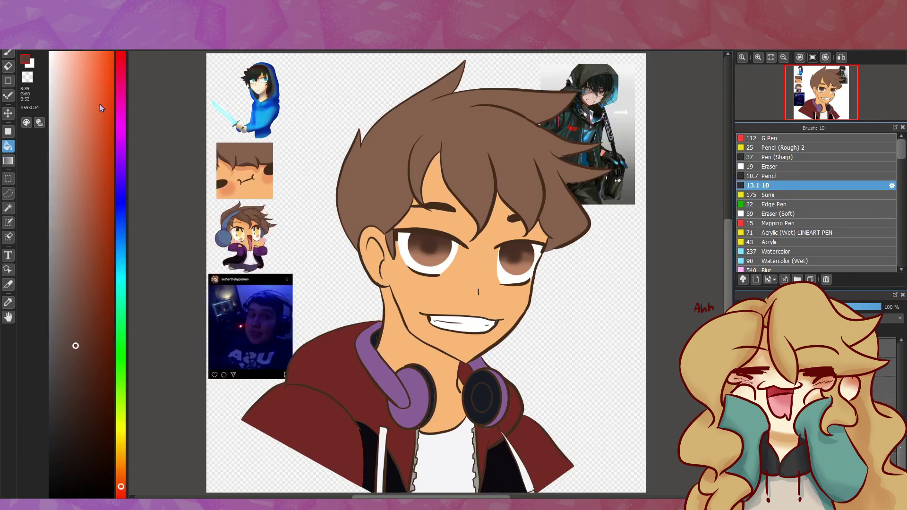
key(ctrl+y)
key(w)
click(458, 387)
click(89, 107)
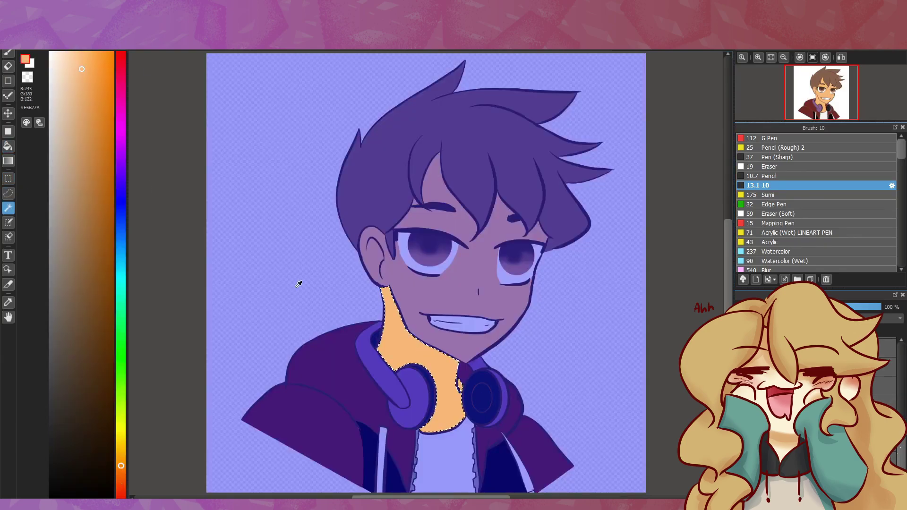
key(b)
drag(388, 302, 449, 359)
key(ctrl+d)
key(m)
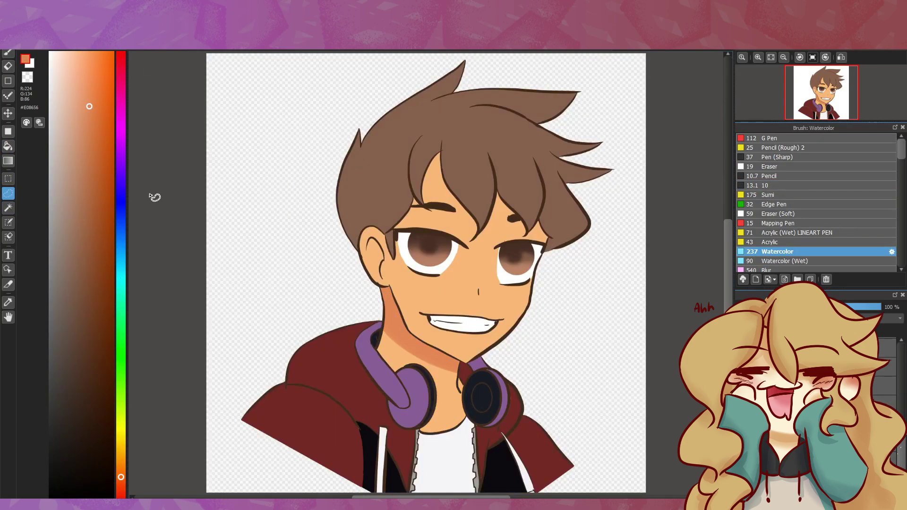
Step: Outline skin shadows inside the ear and beneath the fringe in orange #E08656 with brush 10, and fill them
key(b)
click(801, 186)
drag(377, 240, 378, 265)
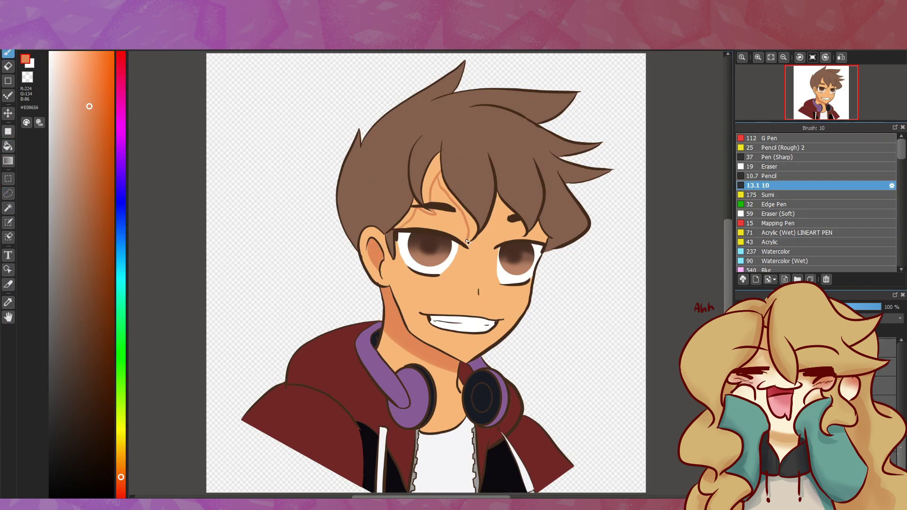
click(9, 146)
click(541, 229)
click(453, 204)
click(520, 223)
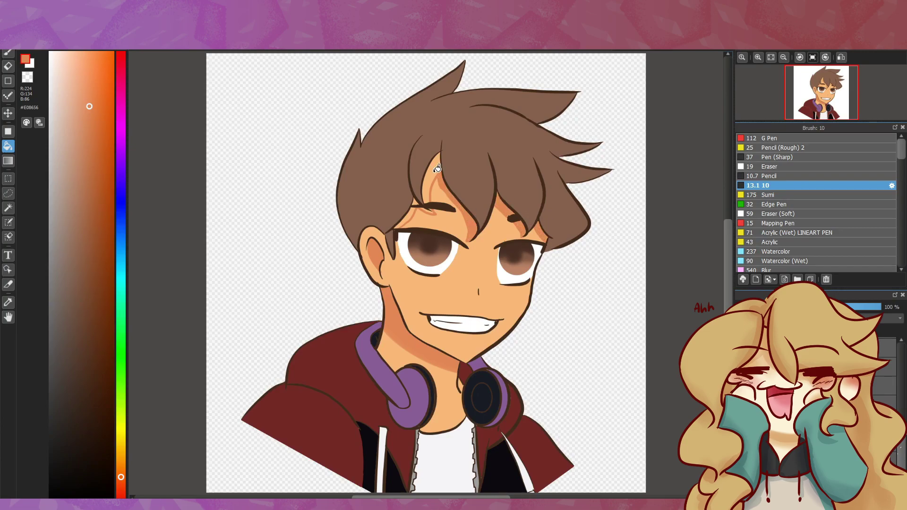
click(432, 184)
click(406, 217)
key(b)
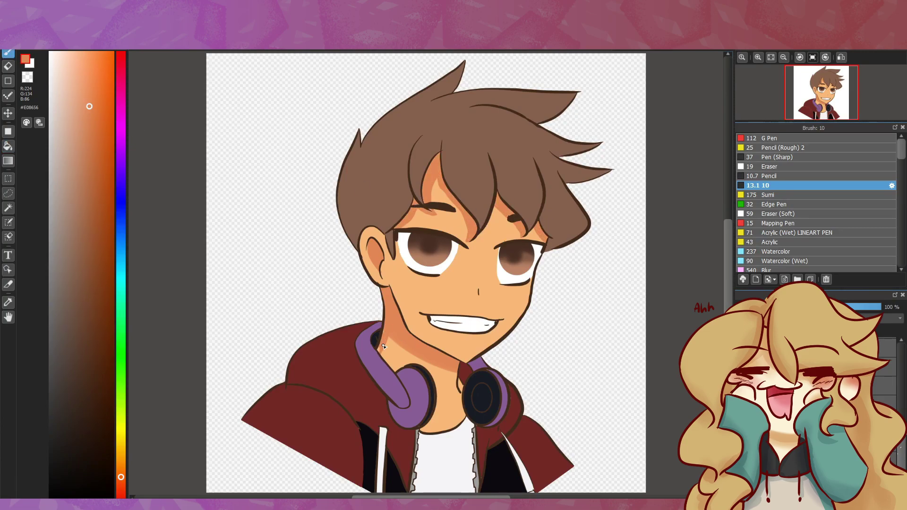
Step: Paint dark red-brown #571E14 shadows along the fringe edges above the ear and forehead with brush 10 at size 96
alt+click(378, 165)
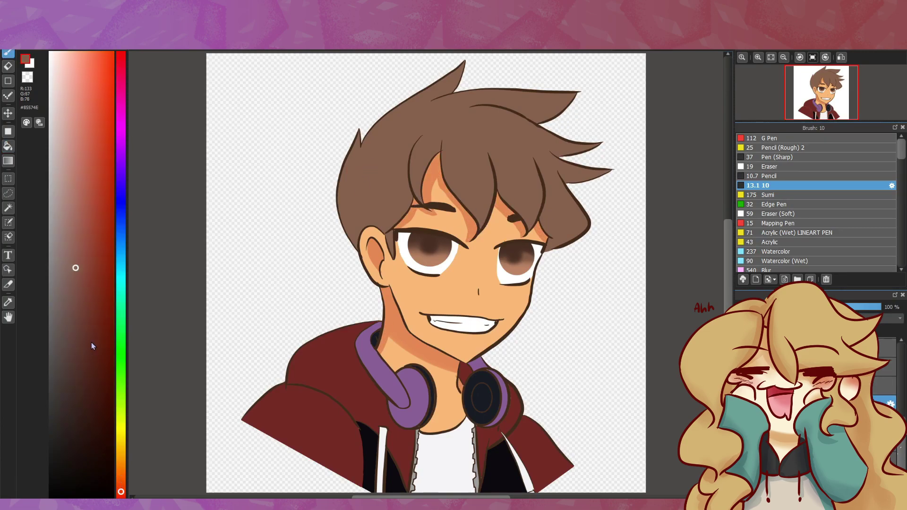
click(796, 251)
click(793, 186)
drag(399, 226, 408, 197)
drag(417, 163, 412, 204)
drag(442, 147, 478, 226)
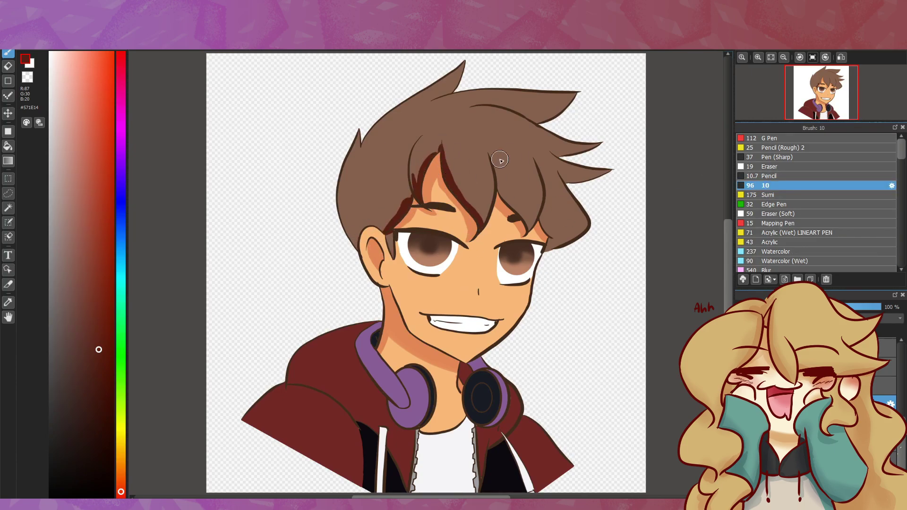
Step: Shade the remaining fringe, the hair tips and the back of the head in #571E14, and lower the layer opacity to 18%
drag(494, 156, 524, 218)
drag(542, 176, 549, 246)
drag(559, 189, 605, 172)
drag(550, 161, 598, 144)
mouse_move(489, 107)
mouse_down()
mouse_move(570, 95)
mouse_move(557, 102)
mouse_up()
drag(338, 187, 358, 243)
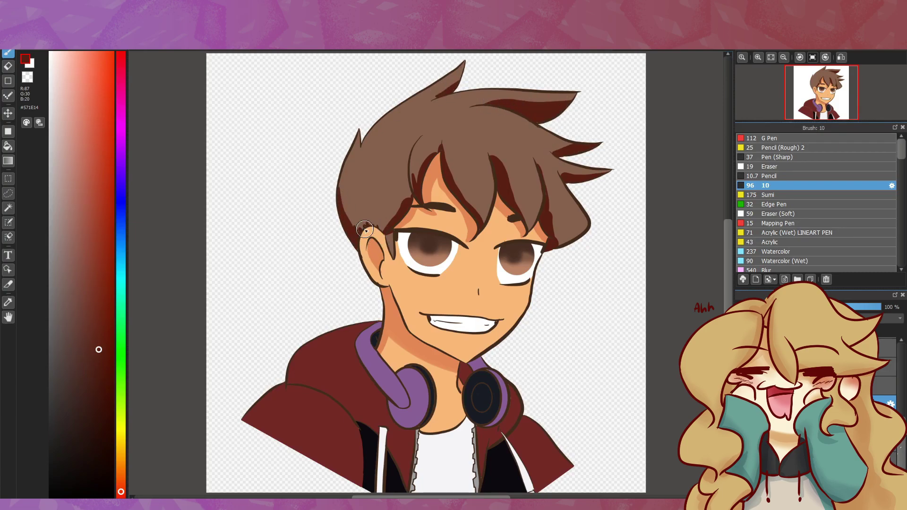
click(763, 307)
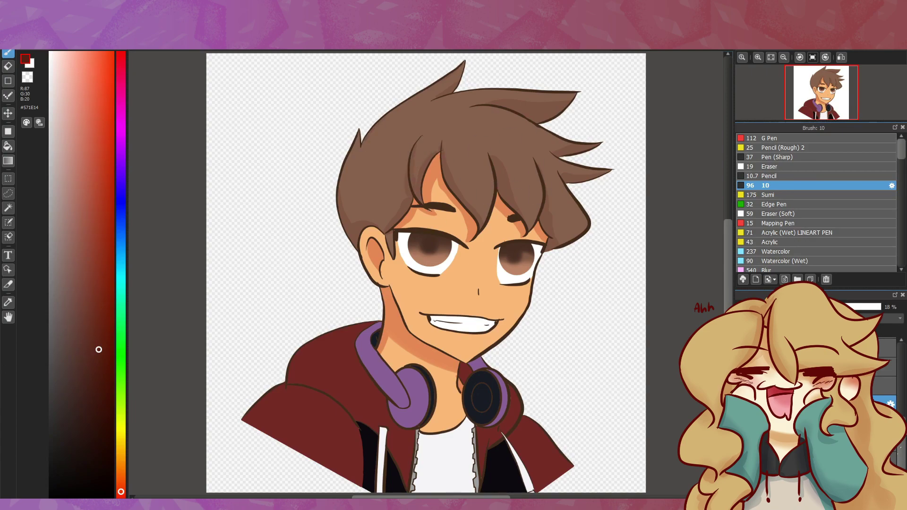
Step: Shade the upper eye whites at 24% layer opacity and the purple headphones in dark violet #4A2771 at 29%
click(888, 386)
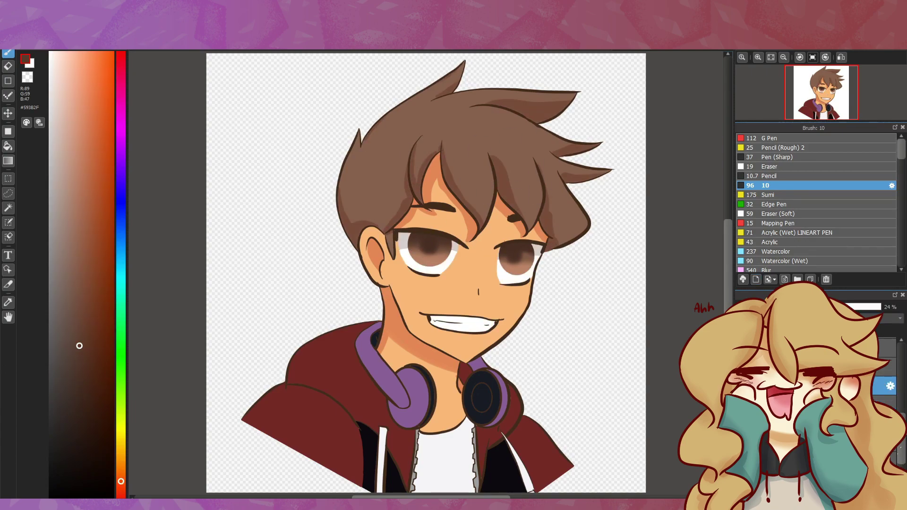
click(888, 367)
click(121, 166)
click(91, 304)
drag(396, 381, 405, 423)
key(ctrl+z)
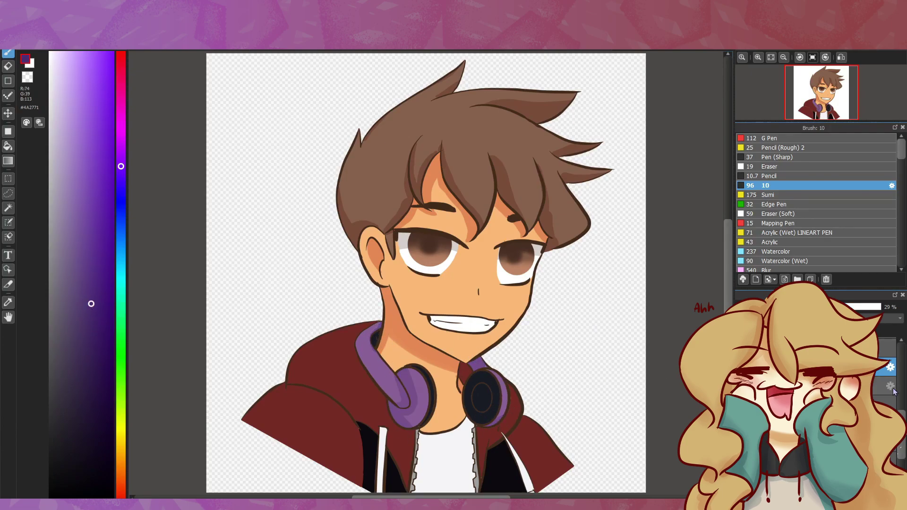
alt+click(488, 380)
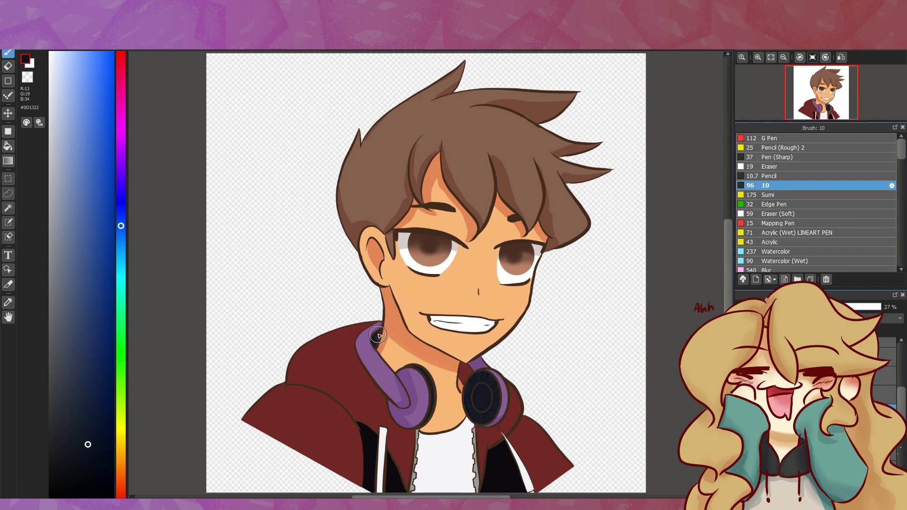
Step: Paint fold shadows on the jacket's hood and sleeves and around the headphones in dark red #3D000C
alt+click(373, 355)
click(121, 67)
click(112, 395)
drag(357, 423, 359, 492)
mouse_move(284, 385)
mouse_down()
mouse_move(355, 378)
mouse_move(378, 428)
mouse_up()
drag(359, 326, 368, 380)
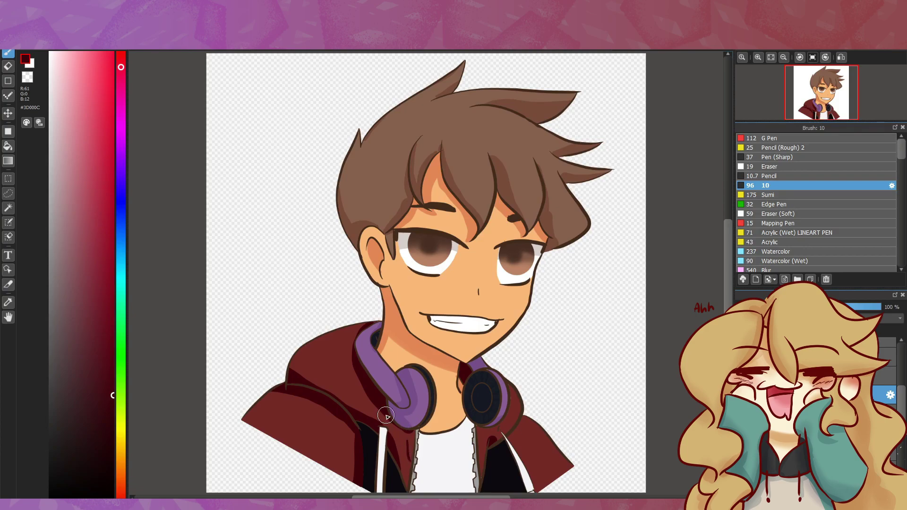
drag(326, 347, 352, 390)
drag(515, 402, 524, 442)
Step: Shade the jacket's black front panels and lower the opacity of the jacket shadow layer
alt+click(372, 451)
alt+click(341, 391)
mouse_move(372, 456)
mouse_down()
mouse_move(373, 494)
mouse_move(394, 493)
mouse_up()
drag(515, 442, 494, 492)
drag(879, 307, 794, 307)
click(889, 398)
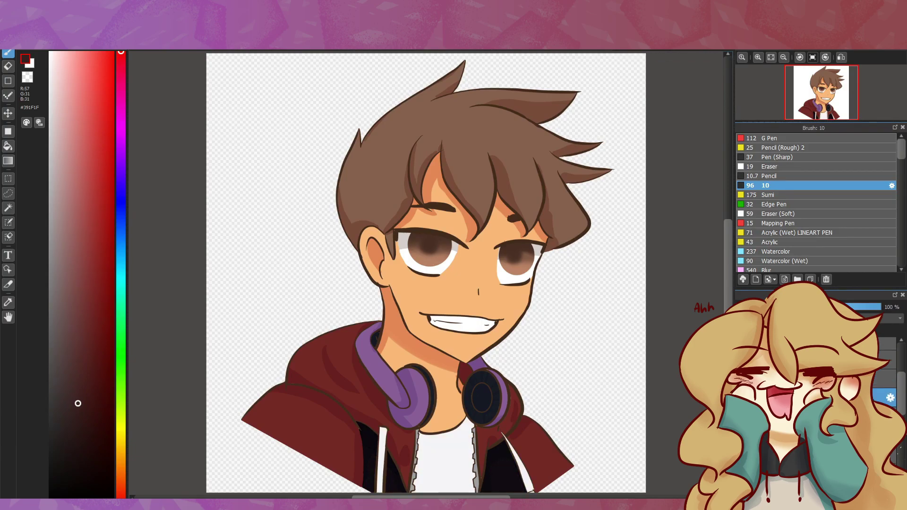
Step: Paint shadows down both sides of the shirt beside the zipper in pale lavender #ACACD0
click(121, 201)
click(60, 135)
drag(472, 419, 469, 494)
drag(418, 432, 414, 494)
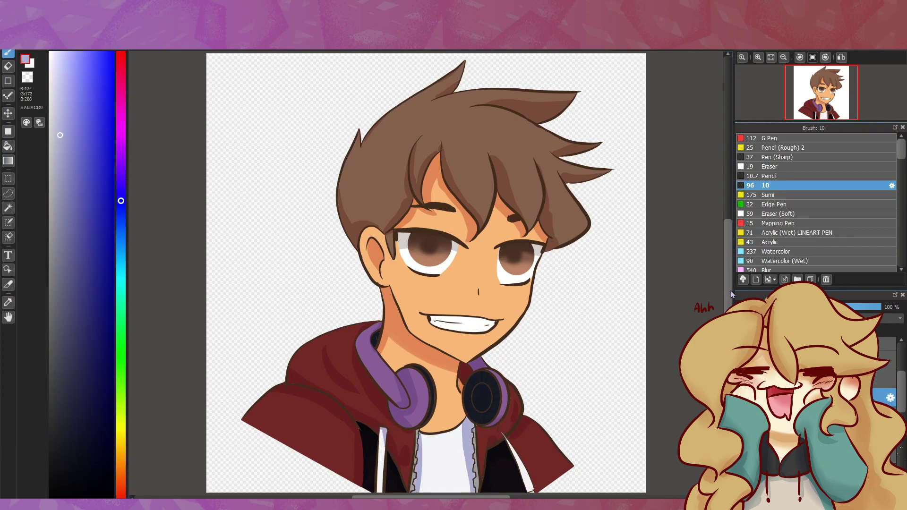
Step: Shade the jacket's zipper with darker grey #6F6F6F
scroll(730, 285, down, 2)
click(883, 379)
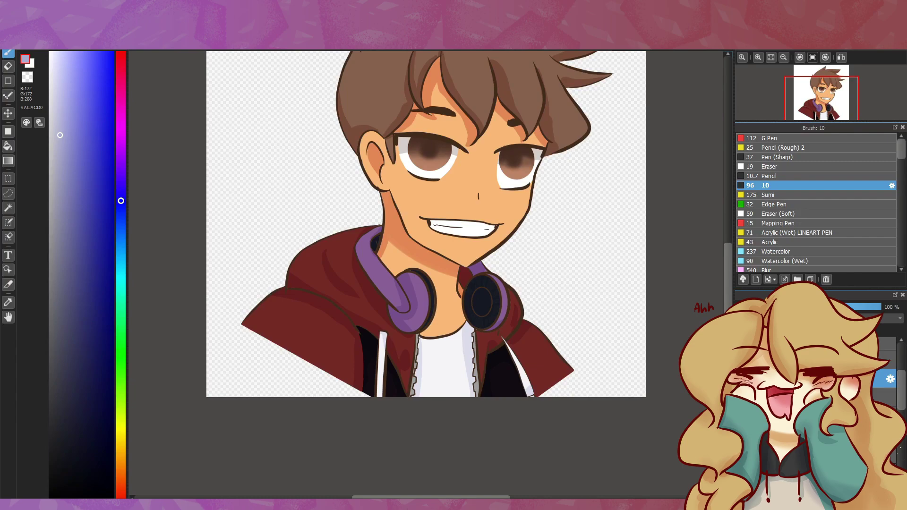
alt+click(405, 323)
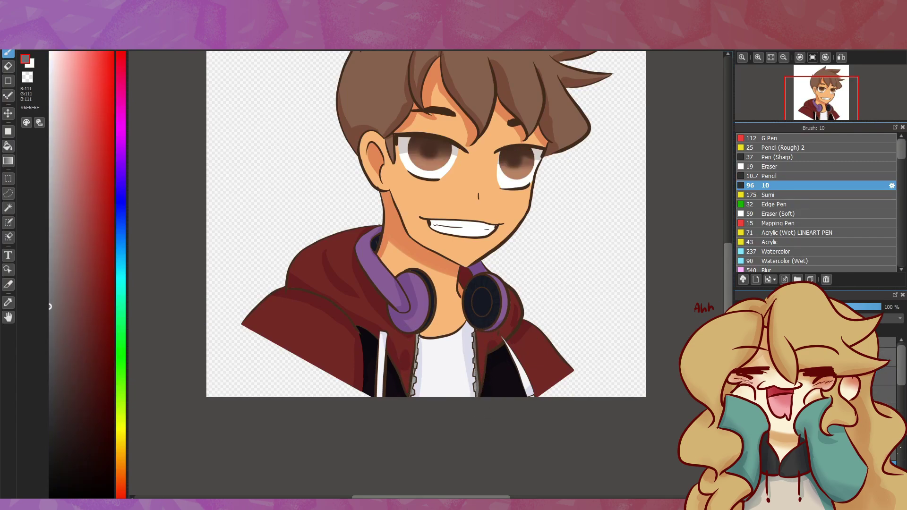
scroll(425, 271, up, 2)
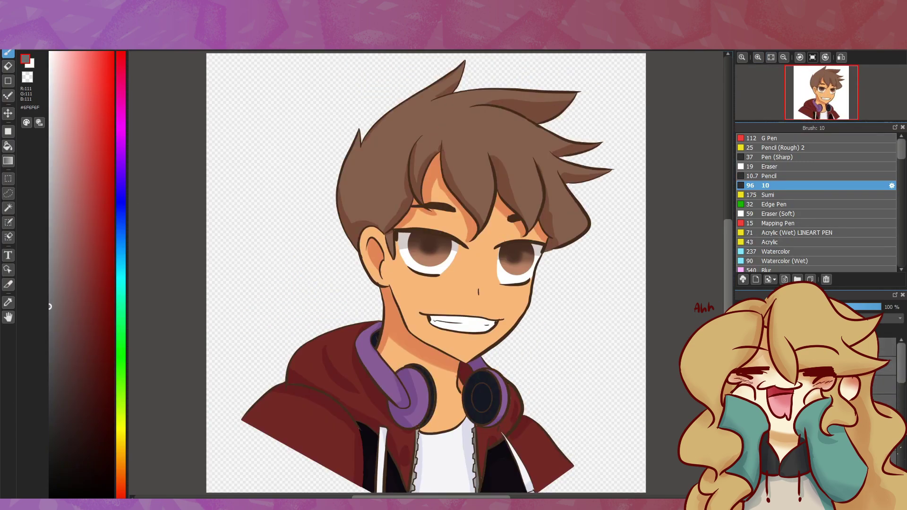
scroll(901, 378, up, 1)
Step: Brush soft orange #E08656 shading across the forehead below the fringe with the Watercolor (Wet) brush at size 423
click(803, 263)
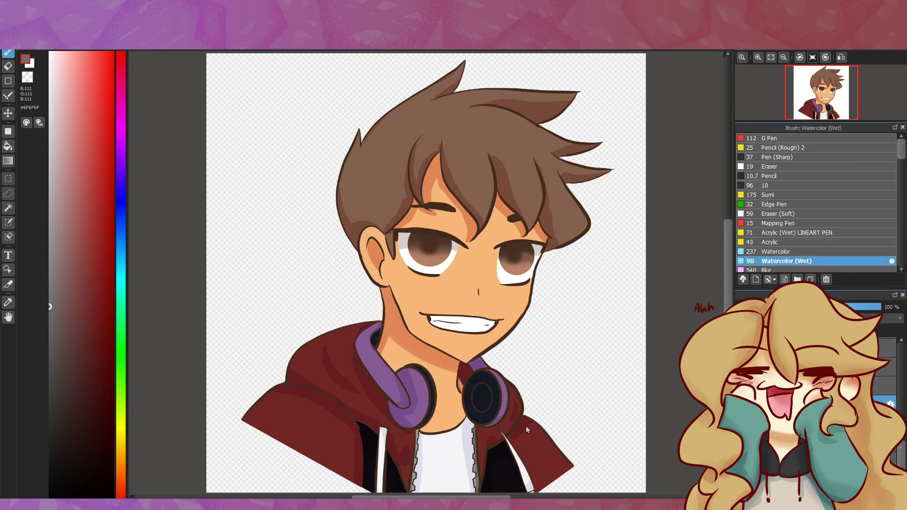
alt+click(433, 174)
drag(398, 193, 453, 215)
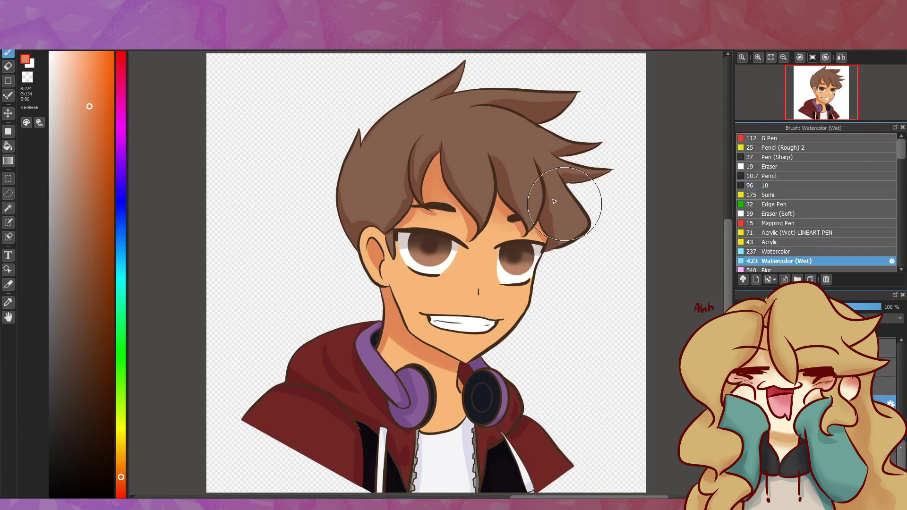
drag(544, 184, 467, 222)
Step: Brush over the neck and chest with transparent colour, set the layer opacity to 27%, and return to orange #E08656
key(x)
drag(359, 326, 496, 473)
click(775, 307)
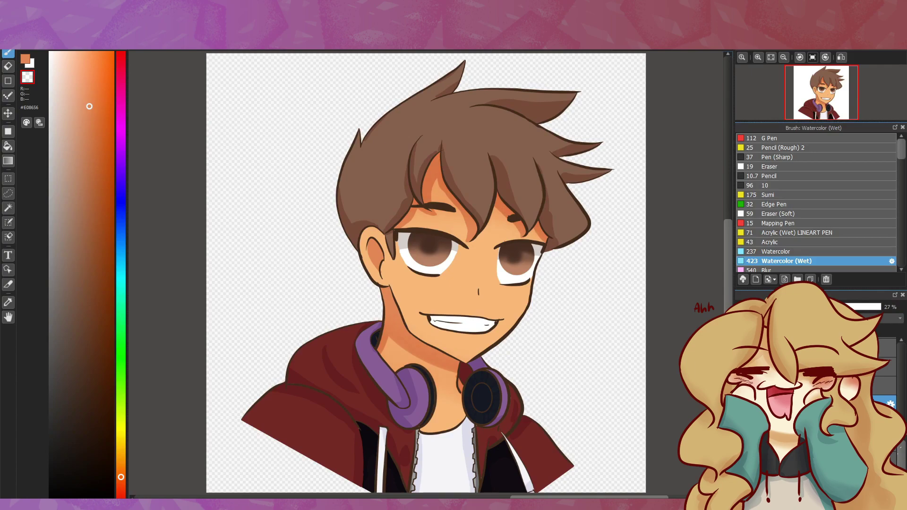
click(26, 60)
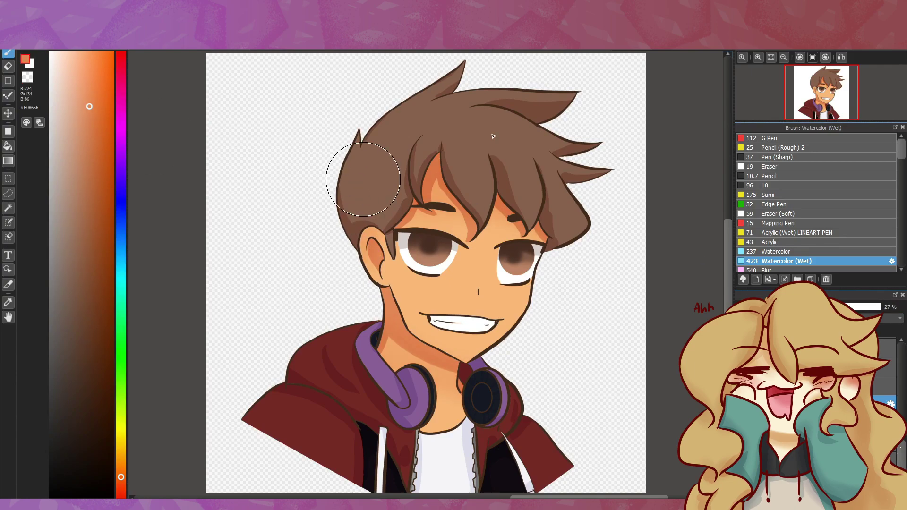
Step: Brush soft brown #764A3B shading over the hair at 42% layer opacity, and softly shade the eyes on their own layer at reduced opacity
alt+click(347, 223)
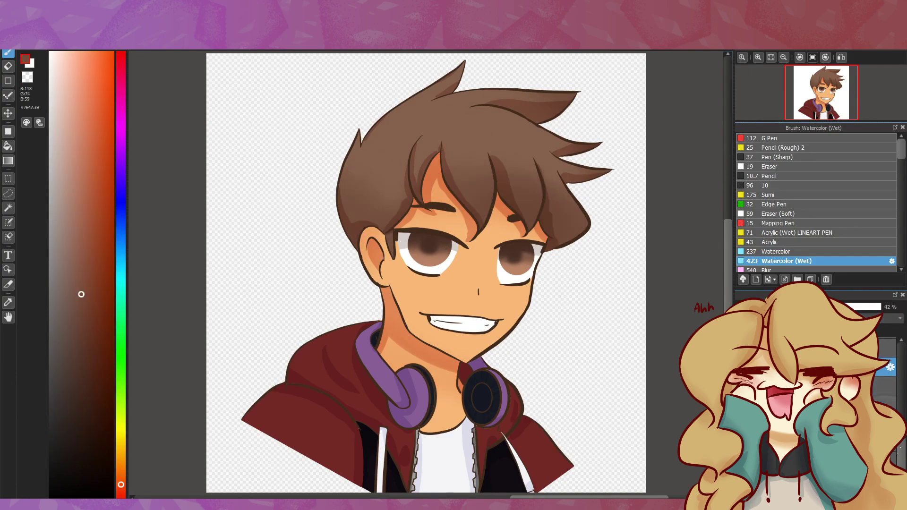
click(893, 457)
alt+click(397, 242)
click(814, 308)
Step: Softly shade the headphones with purple #754B8A on the band and dark #151923 on the ear cups, setting the ear-cup layer opacity to 24%
click(883, 390)
alt+click(403, 393)
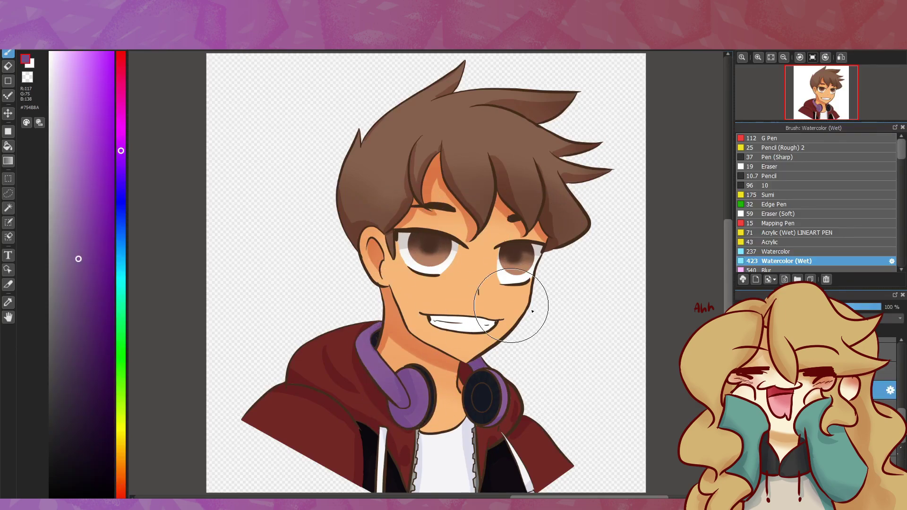
click(787, 307)
alt+click(489, 399)
click(801, 307)
Step: Brush soft dark red #631C1F shading over the jacket on its own layer and set that layer's opacity to 46%
click(885, 393)
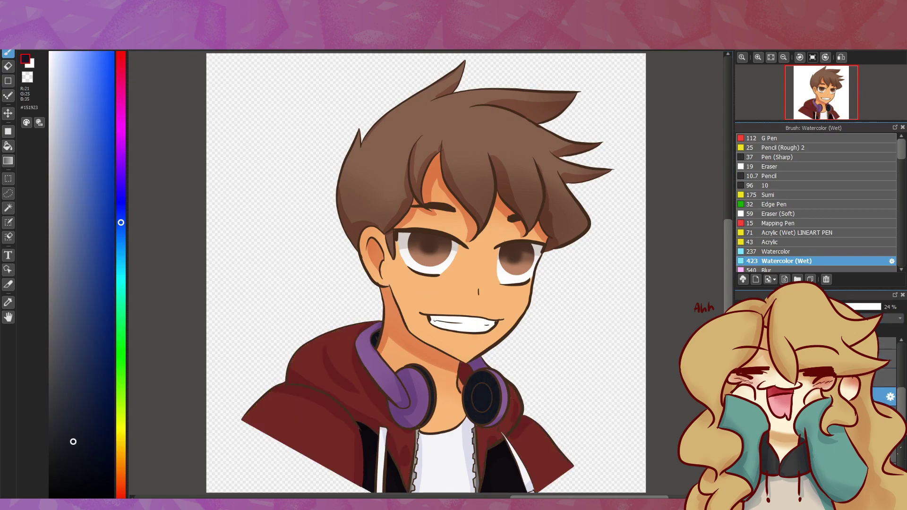
alt+click(271, 371)
click(803, 308)
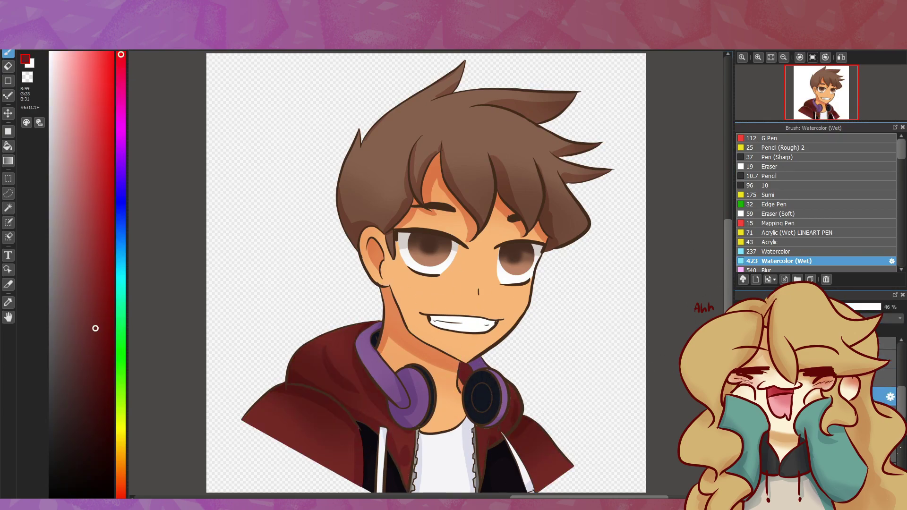
Step: Brush soft pale lavender #DCDCEA shading over the white shirt on its own layer at 60% opacity
scroll(901, 393, up, 3)
click(889, 378)
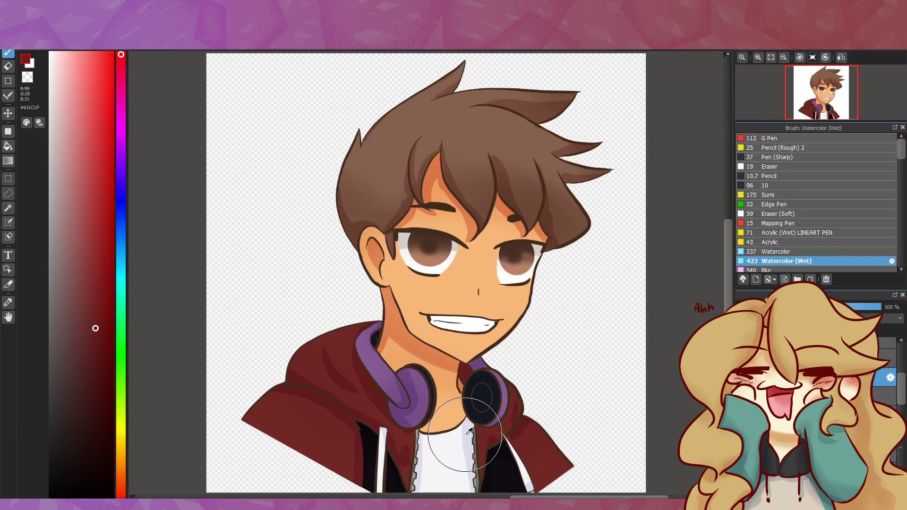
scroll(900, 387, up, 3)
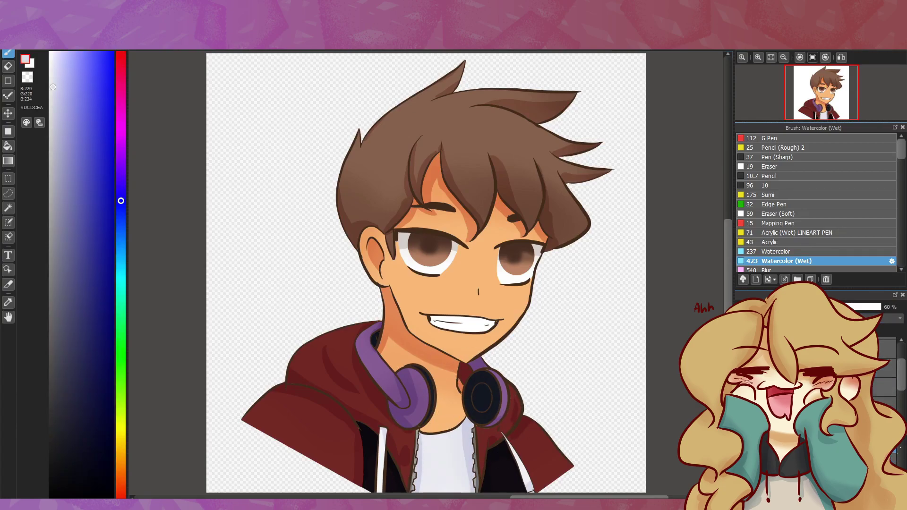
Step: Paint orange #FFA151 highlights on the top layer with brush 10, a large upper-right and a small lower-left spot on each iris
scroll(904, 404, up, 3)
scroll(900, 388, down, 3)
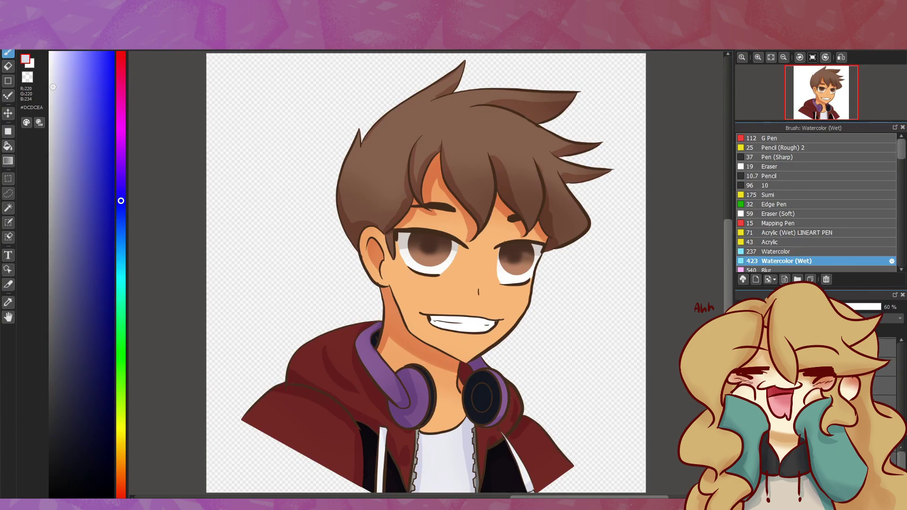
scroll(901, 388, up, 3)
click(883, 347)
click(779, 186)
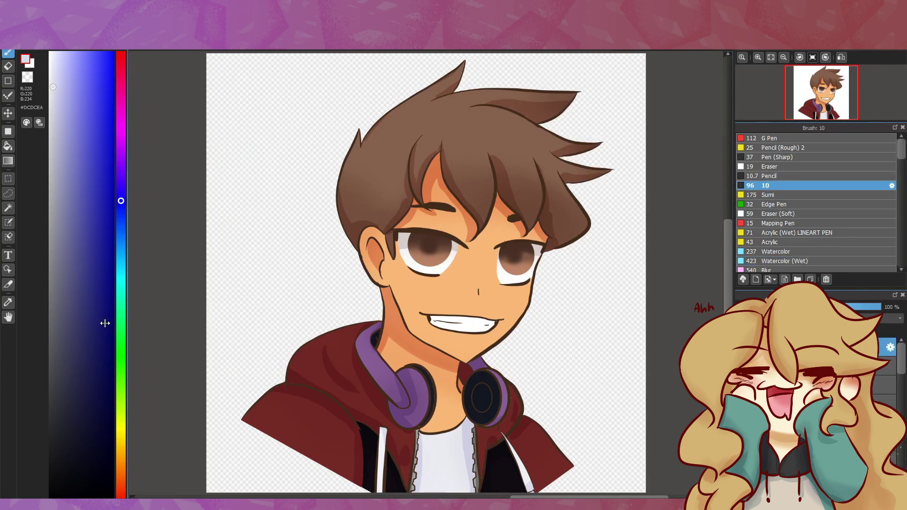
click(121, 470)
click(93, 51)
click(443, 247)
click(417, 259)
click(532, 253)
click(511, 272)
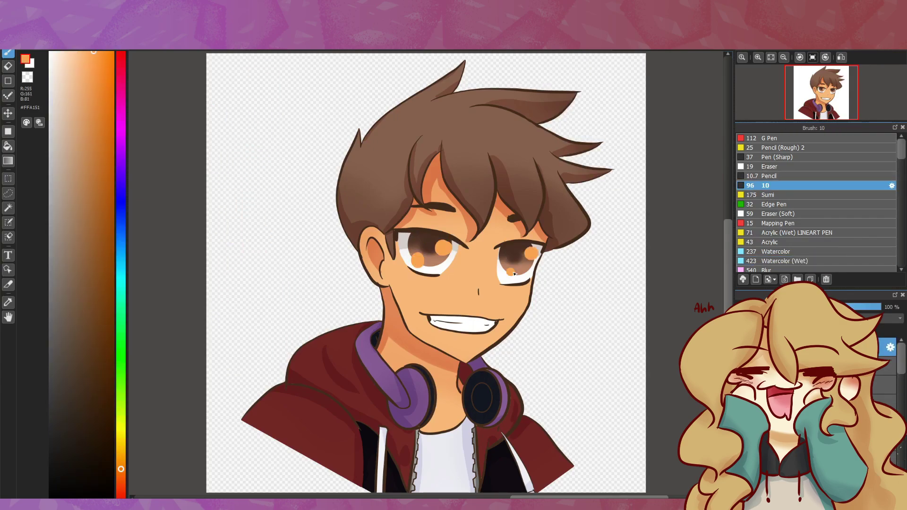
Step: Soften the orange eye highlights by setting their layer opacity to 46%
click(805, 306)
click(835, 306)
click(820, 307)
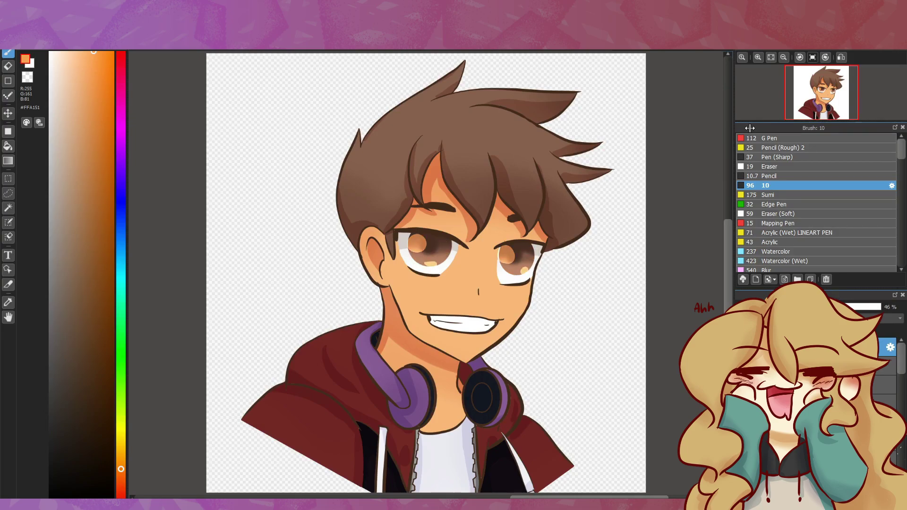